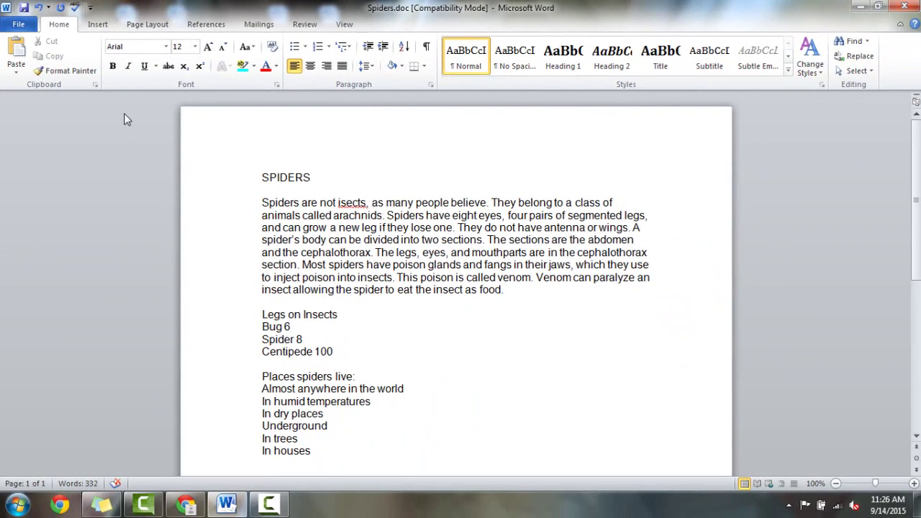
# Step: Run the spelling and grammar check and correct "amazin" to "amazing"
pyautogui.click(77, 10)
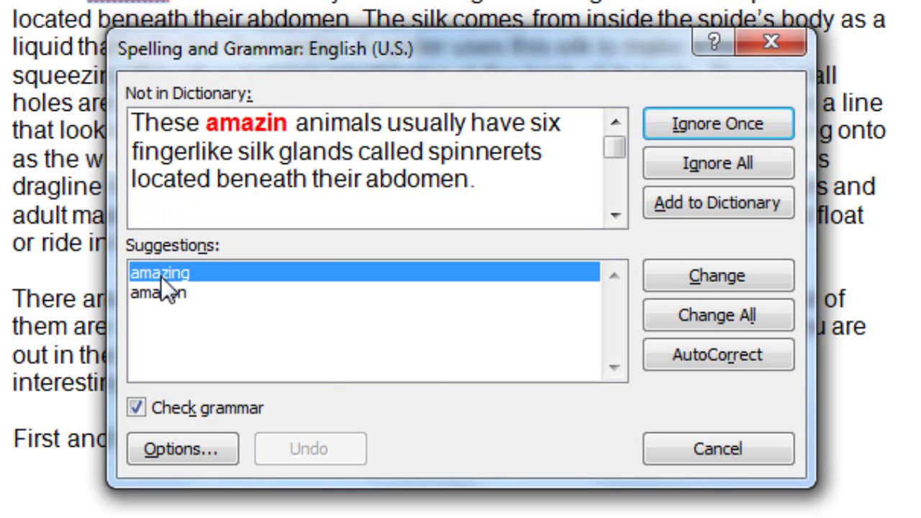
pyautogui.click(289, 122)
pyautogui.press('BackSpace')
pyautogui.press('BackSpace')
pyautogui.press('BackSpace')
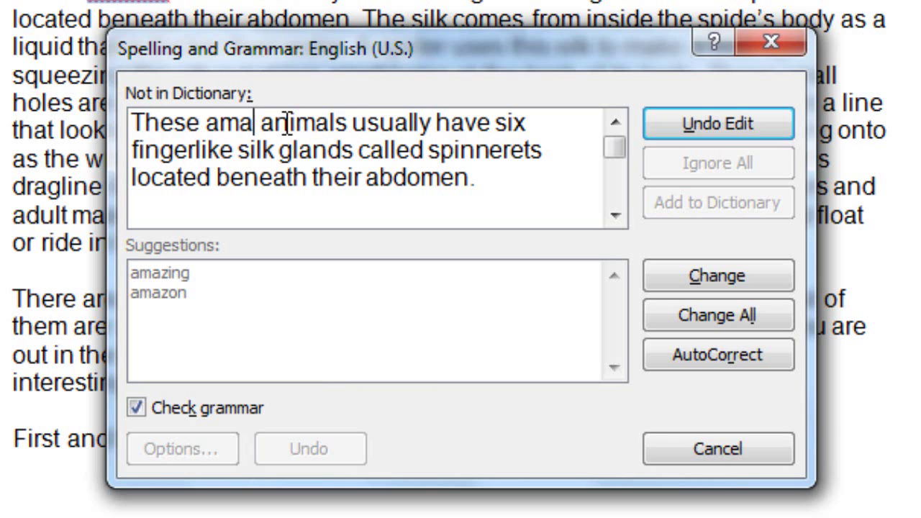
pyautogui.write('zin')
pyautogui.click(127, 272)
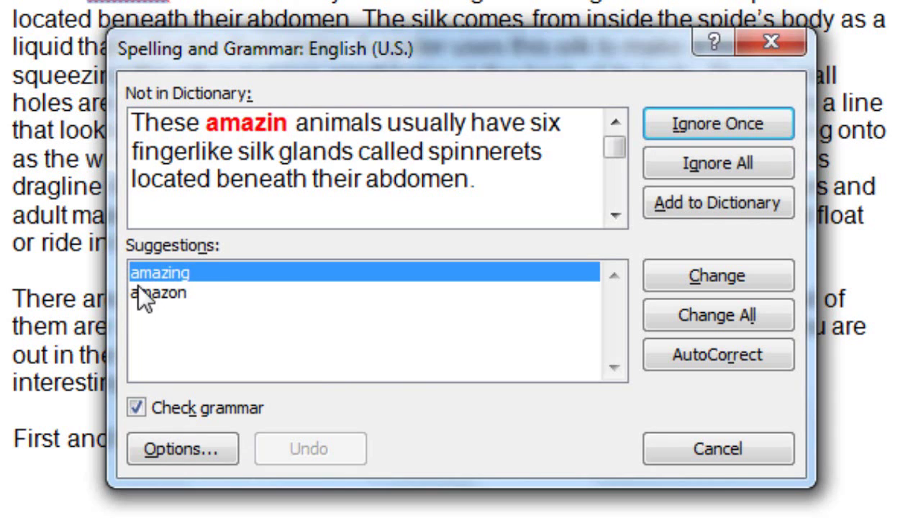
pyautogui.click(165, 292)
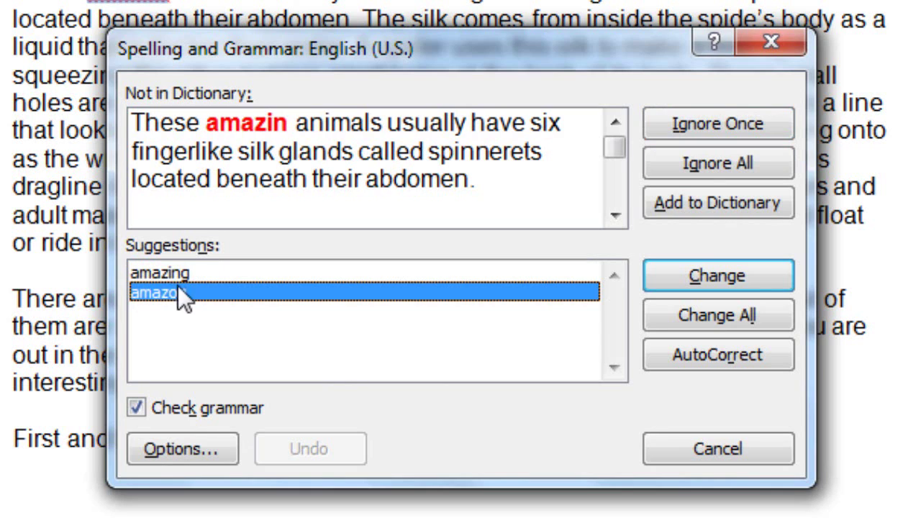
pyautogui.click(144, 271)
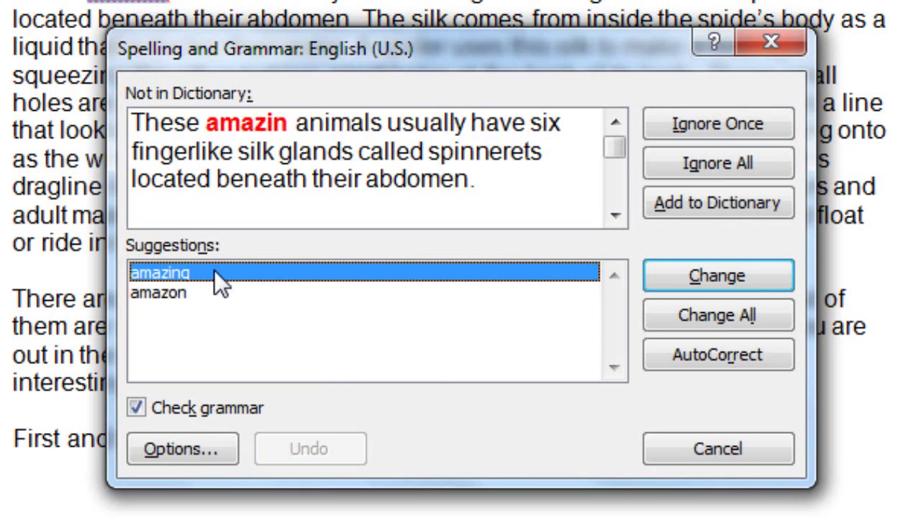
pyautogui.click(677, 280)
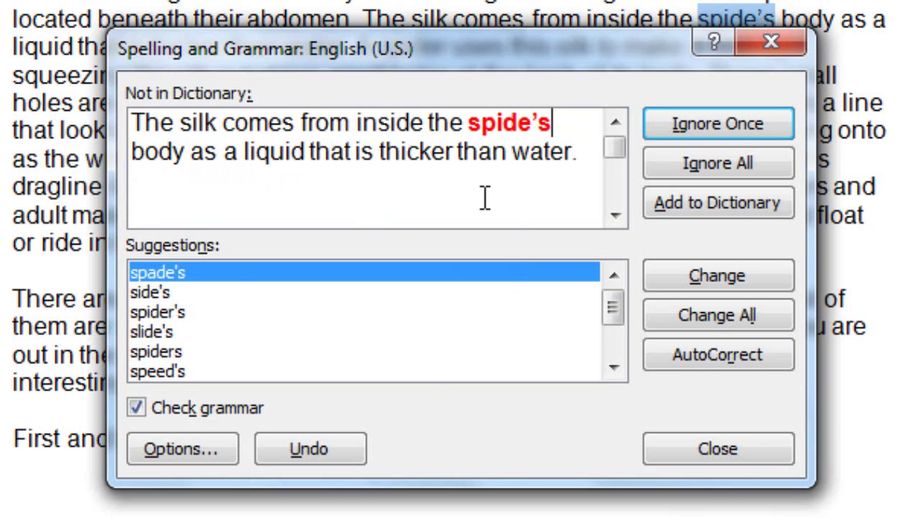
# Step: Correct the remaining misspellings to "spider's", "spinnerets", "crawl", "scientists" and "insects", and finish the spelling check
pyautogui.click(177, 313)
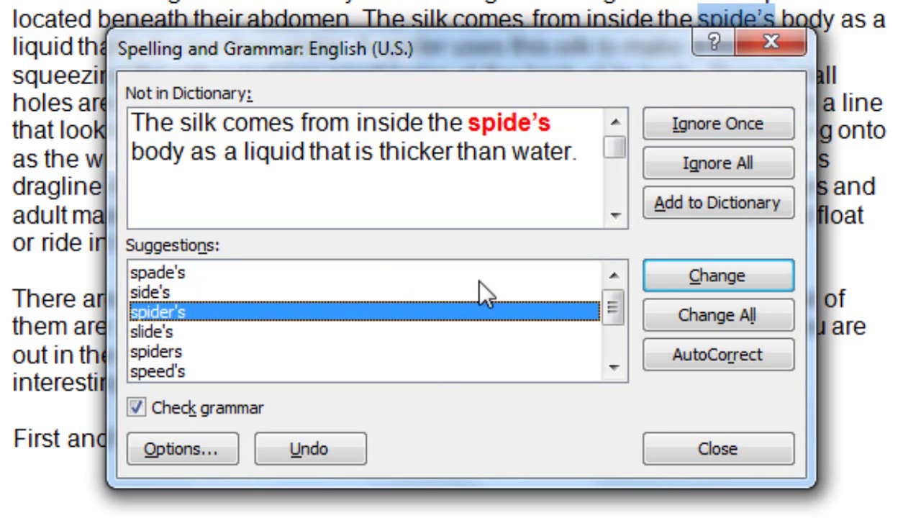
pyautogui.click(764, 281)
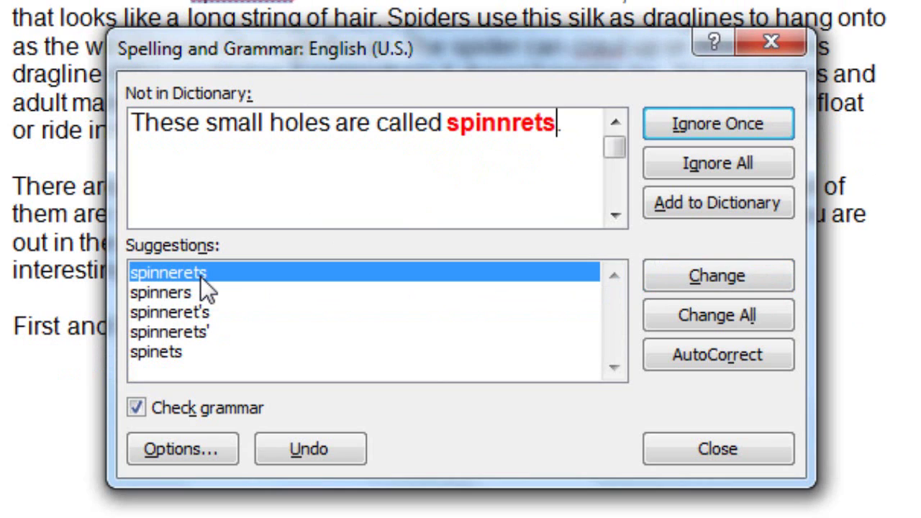
pyautogui.click(770, 282)
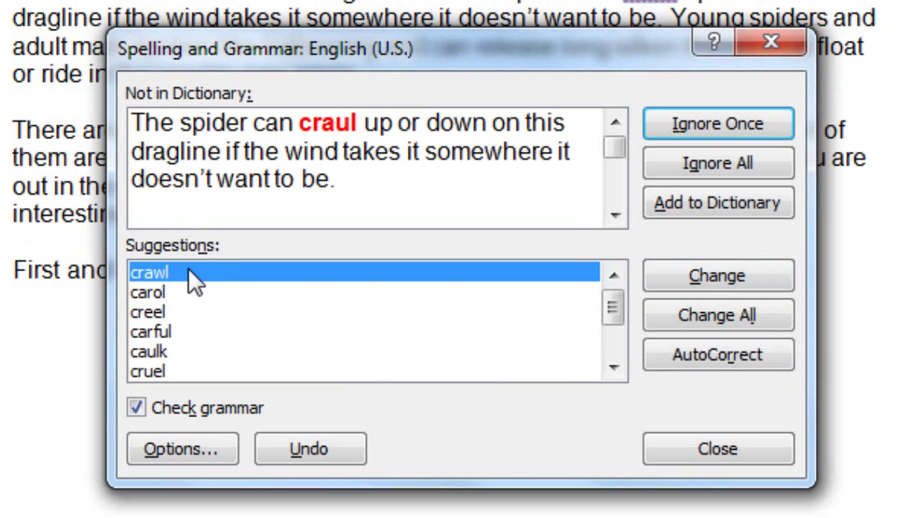
pyautogui.click(711, 271)
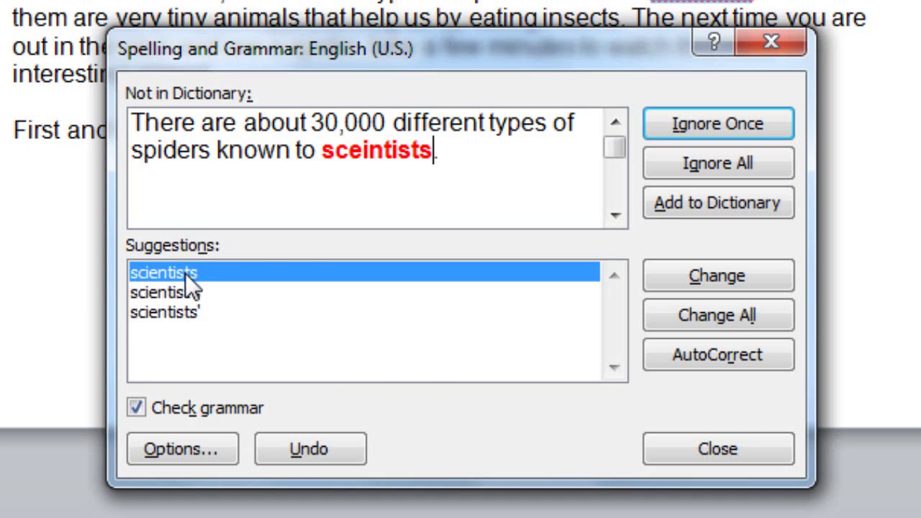
pyautogui.click(709, 281)
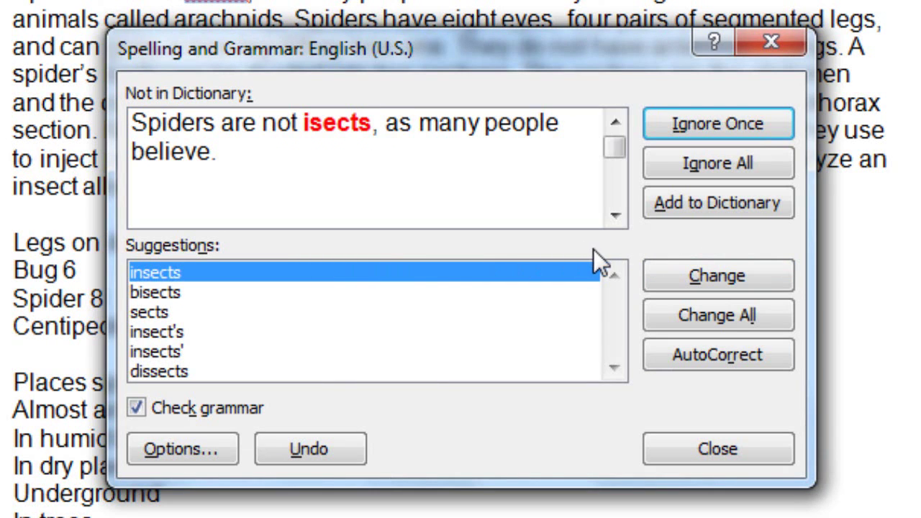
pyautogui.click(696, 281)
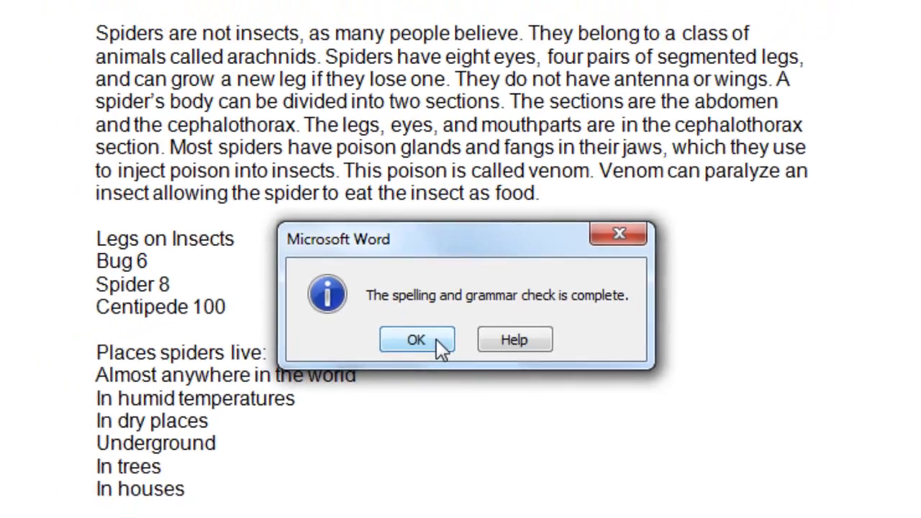
pyautogui.click(430, 366)
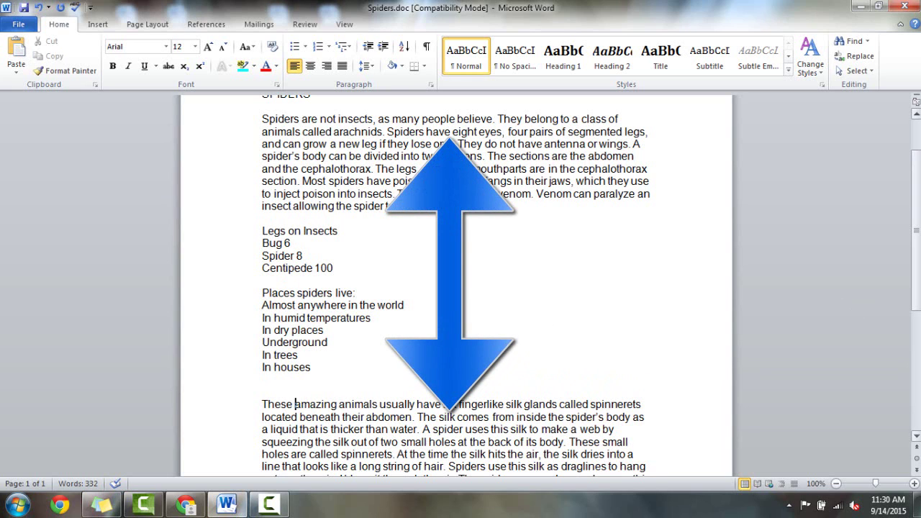
# Step: Change the document's page orientation to Landscape
pyautogui.scroll(1, 310, 432)
pyautogui.scroll(-4, 310, 431)
pyautogui.scroll(-5, 492, 232)
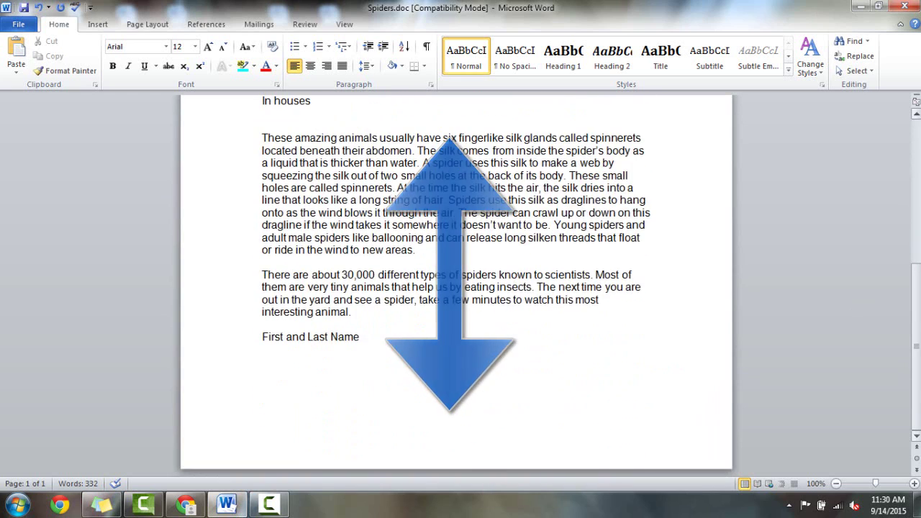
pyautogui.scroll(10, 492, 232)
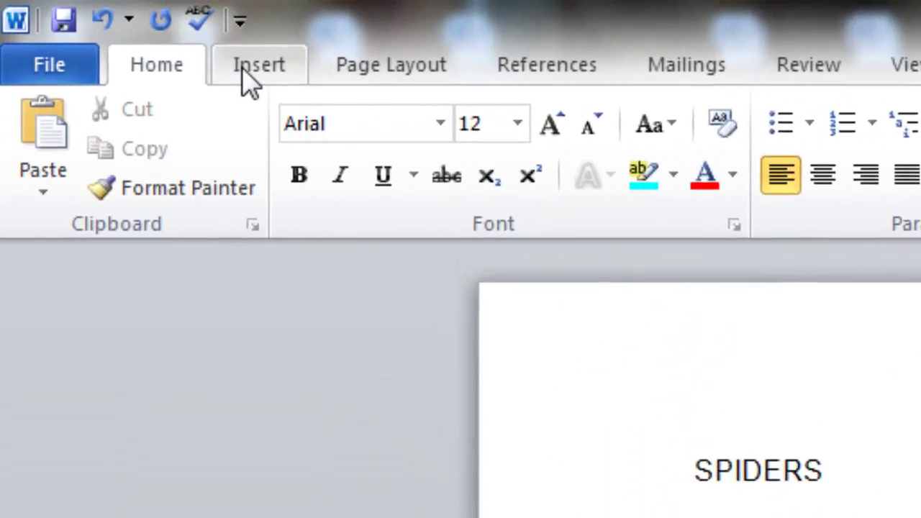
pyautogui.click(156, 43)
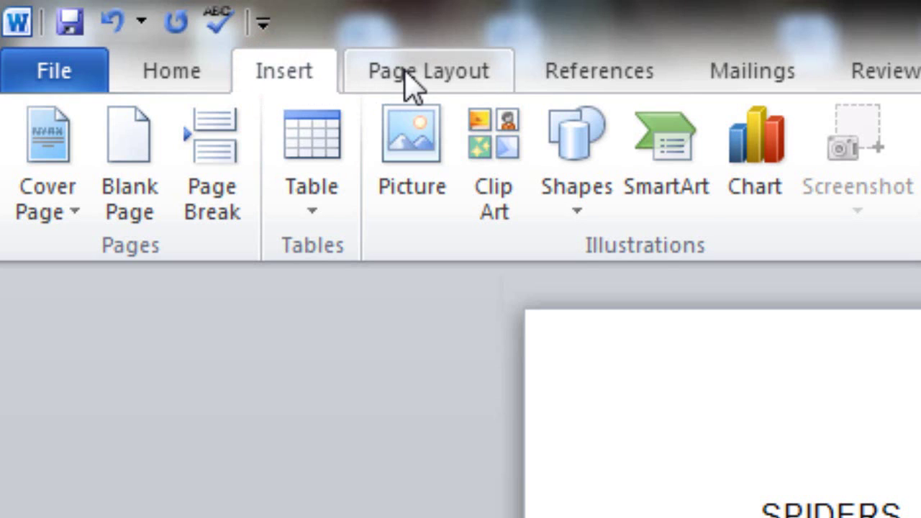
pyautogui.click(405, 70)
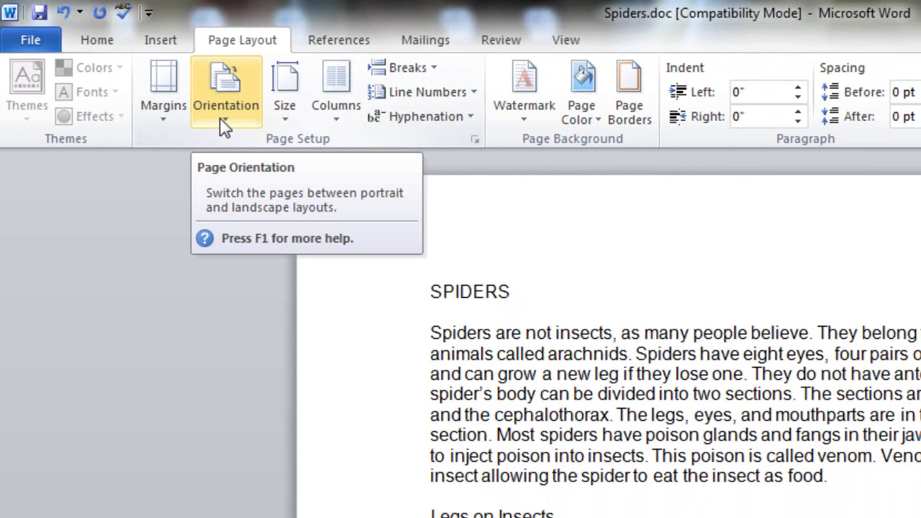
pyautogui.click(223, 121)
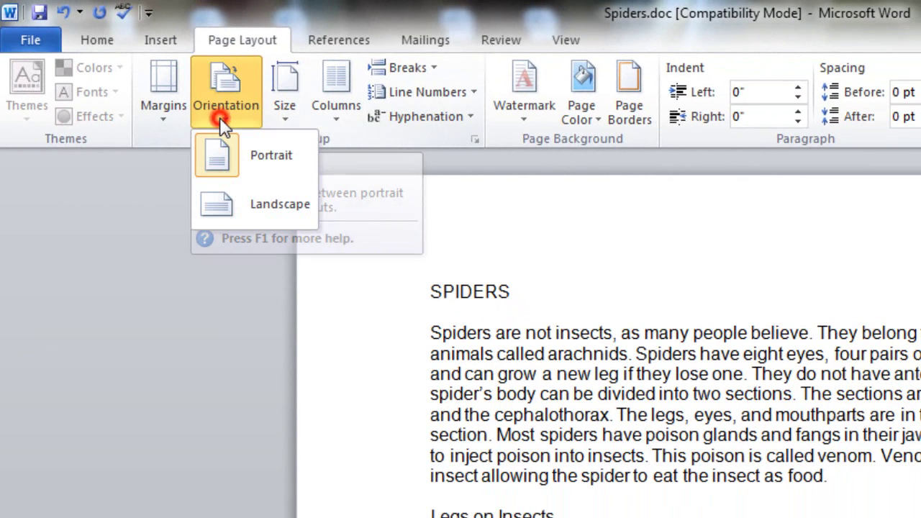
pyautogui.click(209, 210)
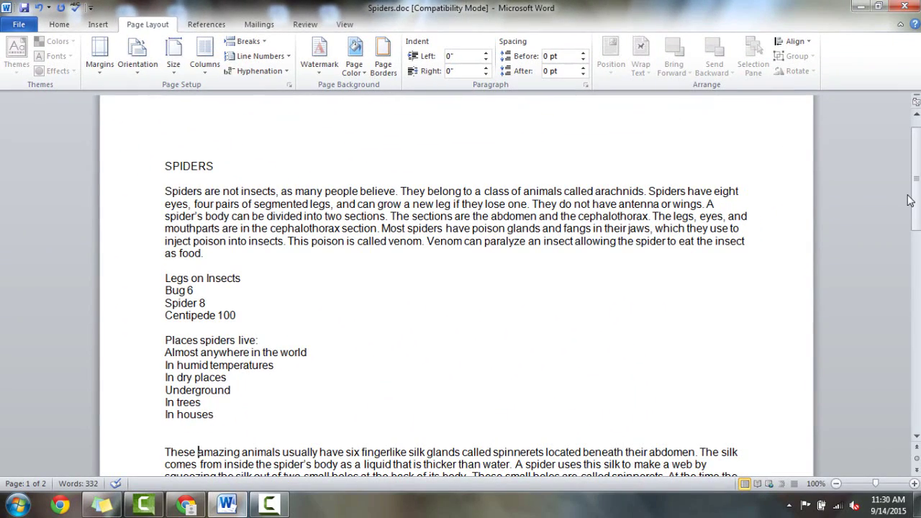
# Step: Add a new line after "Centipede 100" in the Legs on Insects text
pyautogui.moveTo(912, 201); pyautogui.dragTo(918, 156)
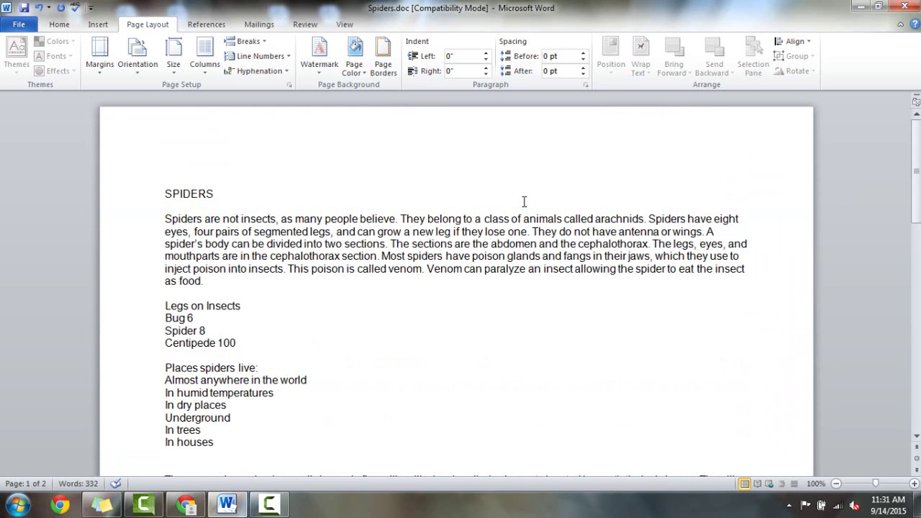
pyautogui.click(164, 193)
pyautogui.moveTo(165, 303); pyautogui.dragTo(242, 344)
pyautogui.click(240, 341)
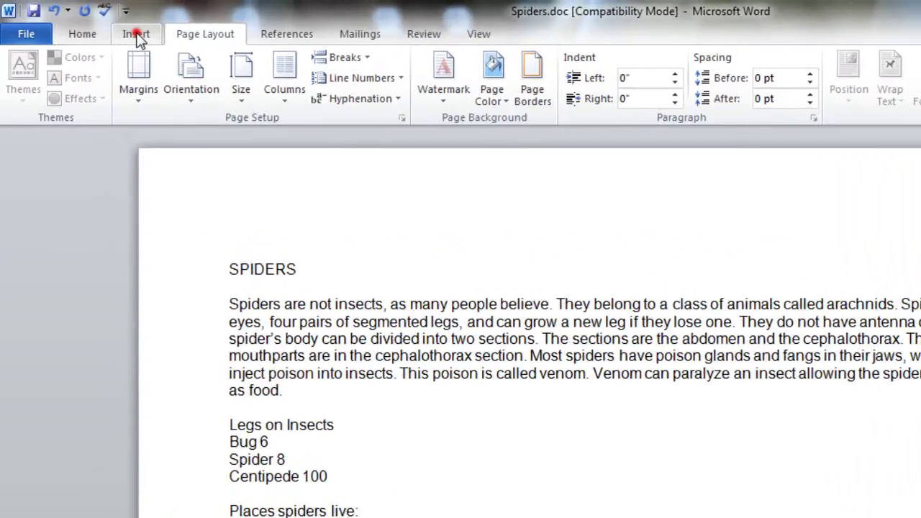
pyautogui.click(98, 25)
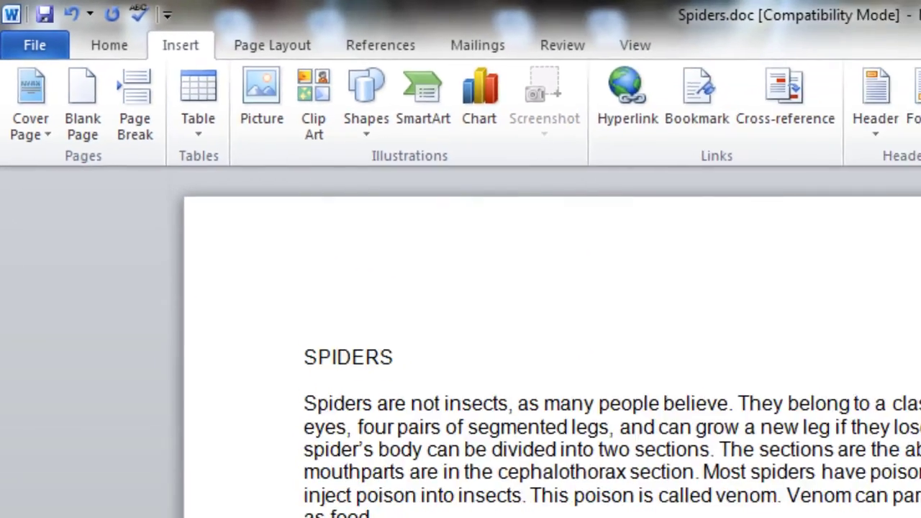
pyautogui.click(238, 343)
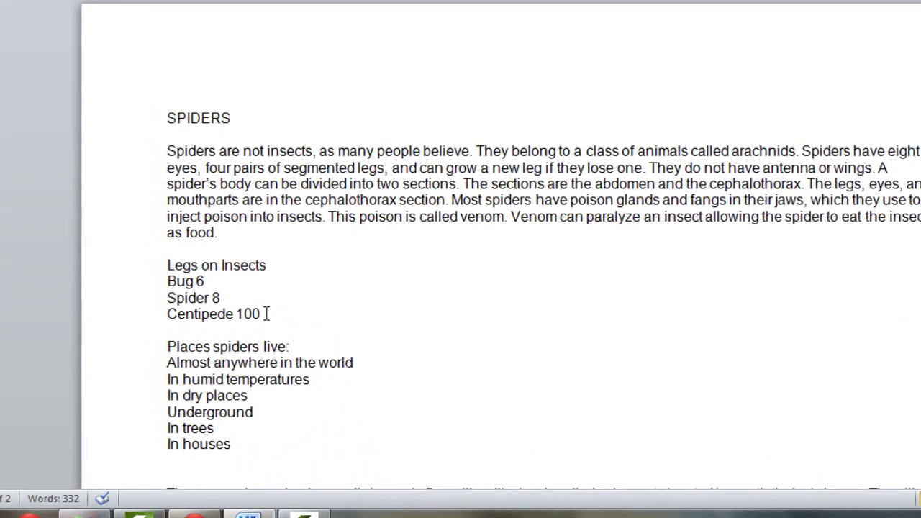
pyautogui.press('Return')
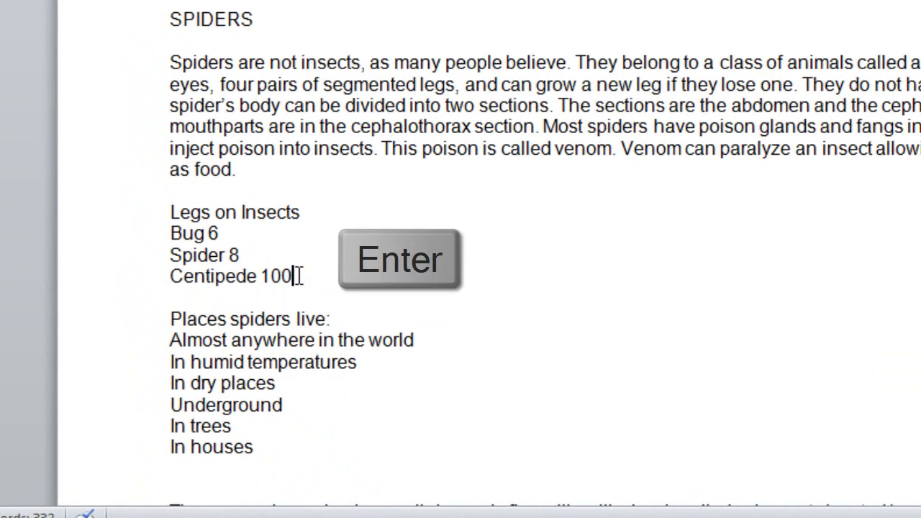
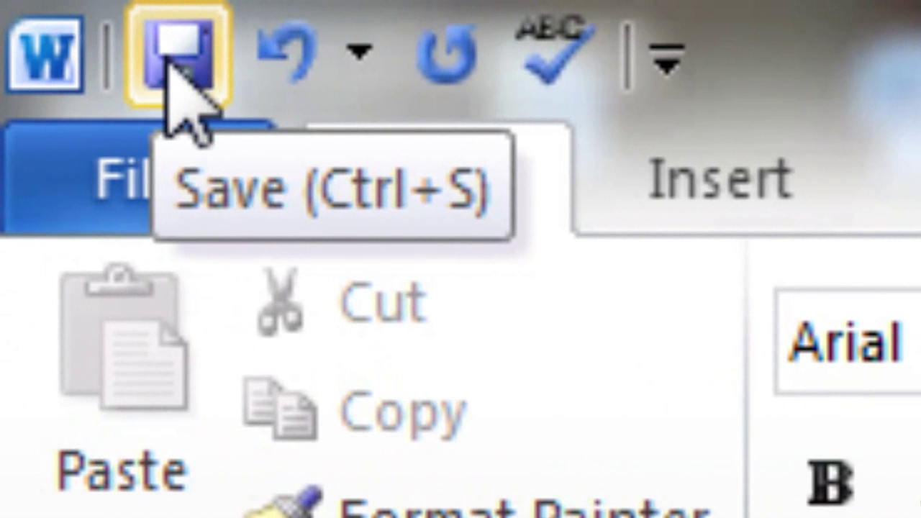
# Step: Save the document and format the six lines from "Almost anywhere in the world" to "In houses" as a bulleted list
pyautogui.click(166, 71)
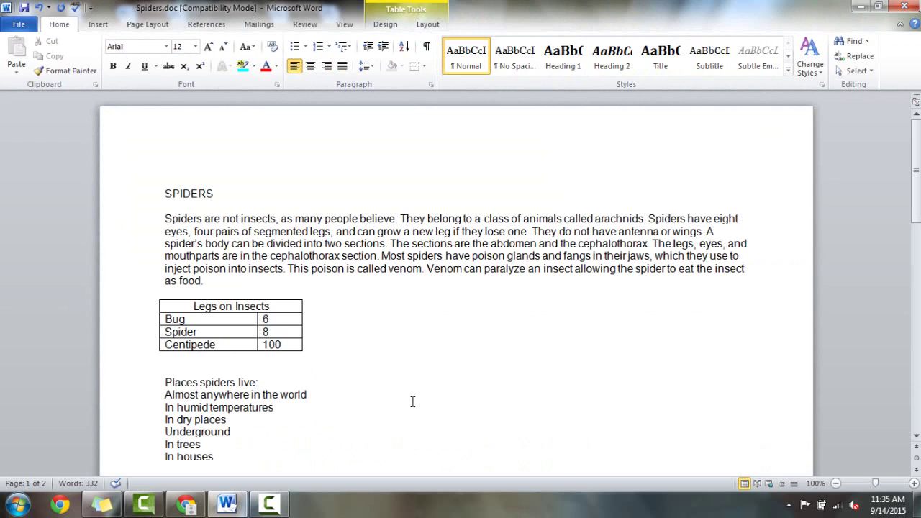
pyautogui.scroll(-3, 412, 402)
pyautogui.click(207, 268)
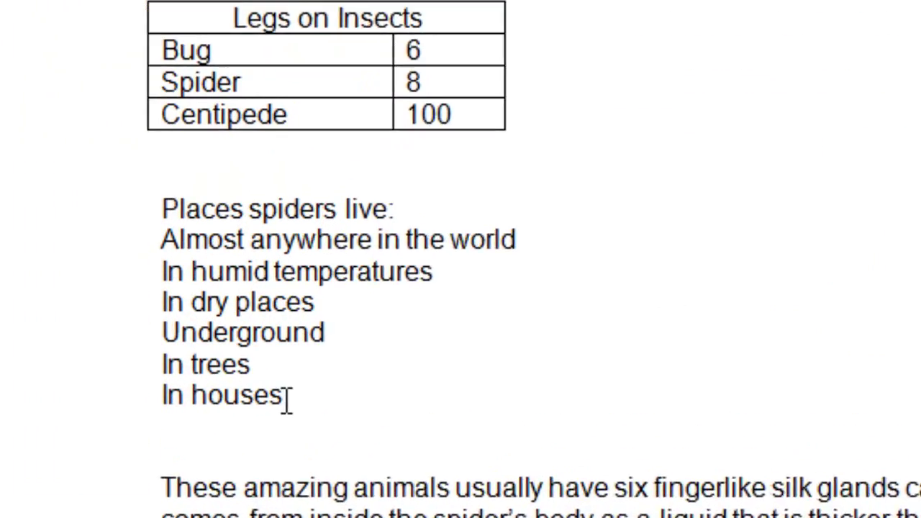
pyautogui.click(214, 360)
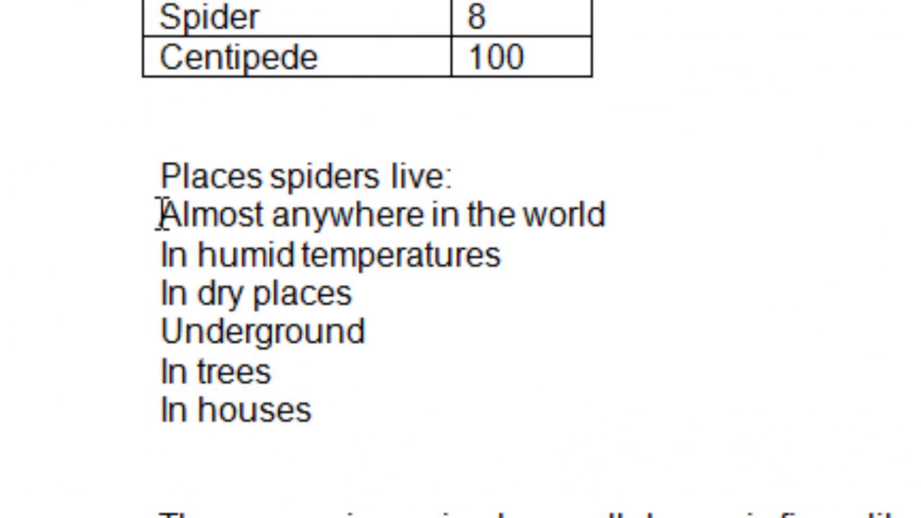
pyautogui.click(323, 414)
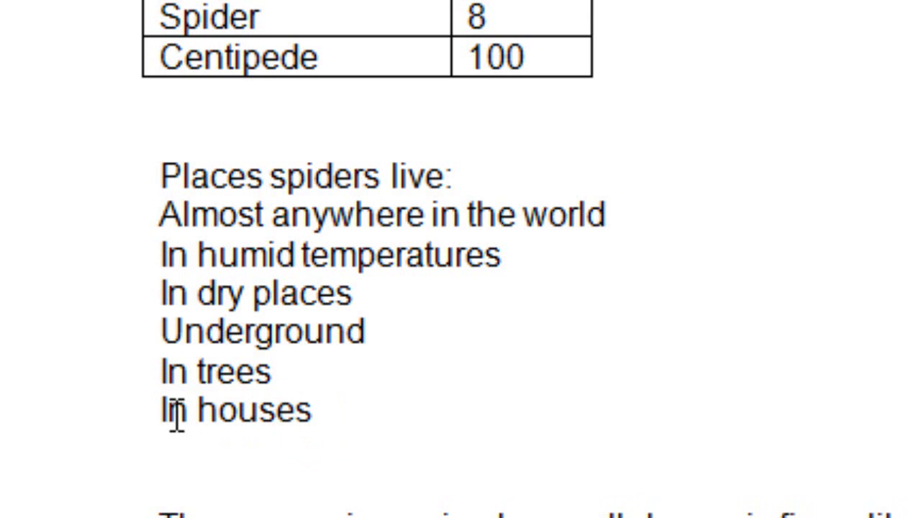
pyautogui.click(317, 415)
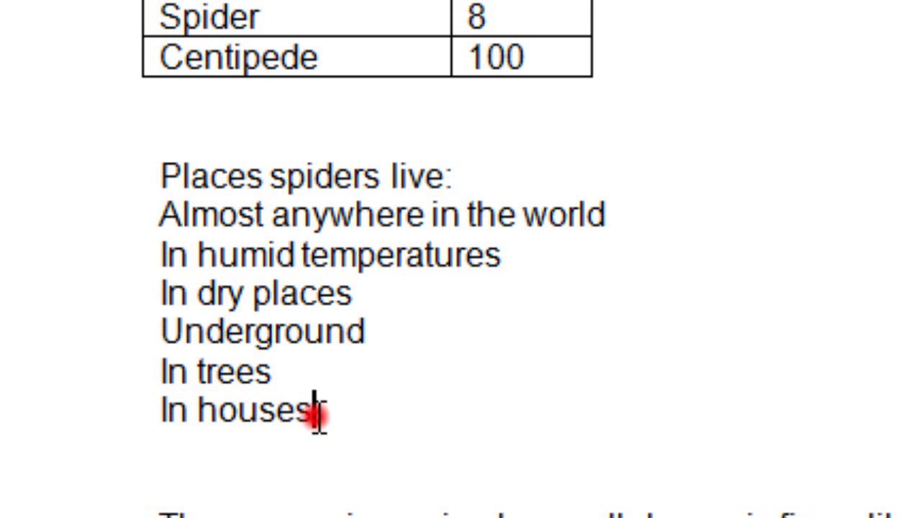
pyautogui.moveTo(321, 414); pyautogui.dragTo(135, 214)
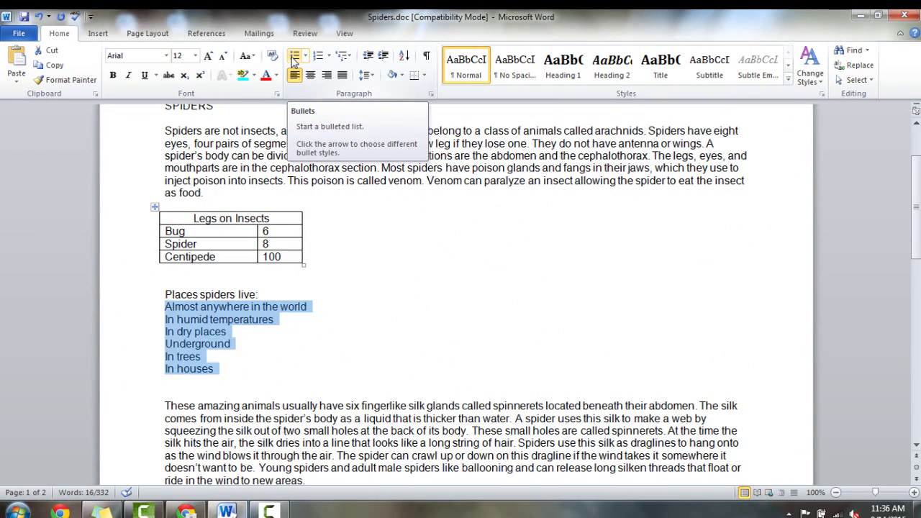
pyautogui.click(301, 74)
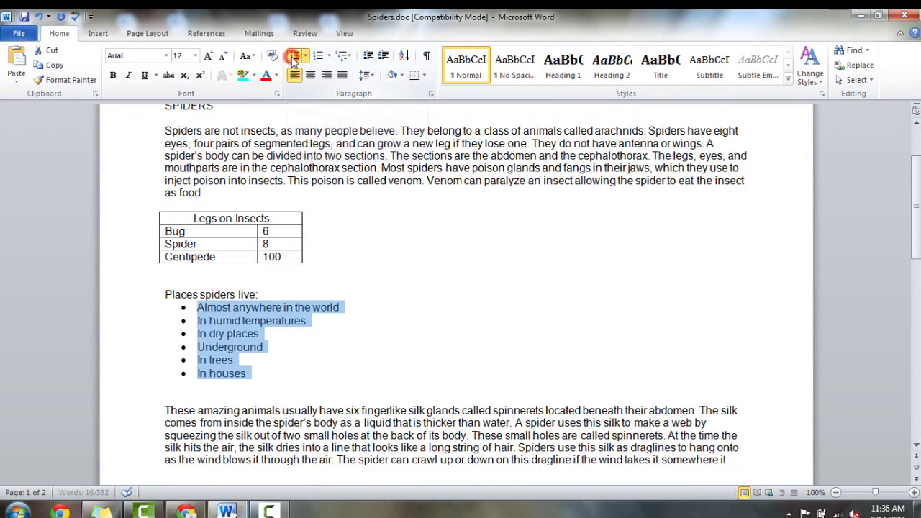
pyautogui.click(266, 375)
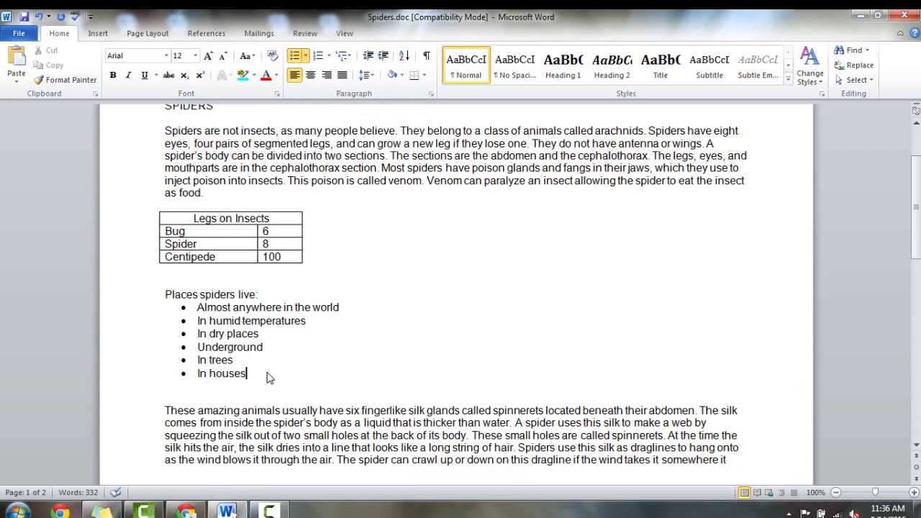
# Step: Lay out the document text from the SPIDERS heading onward in two columns
pyautogui.moveTo(916, 201); pyautogui.dragTo(916, 173)
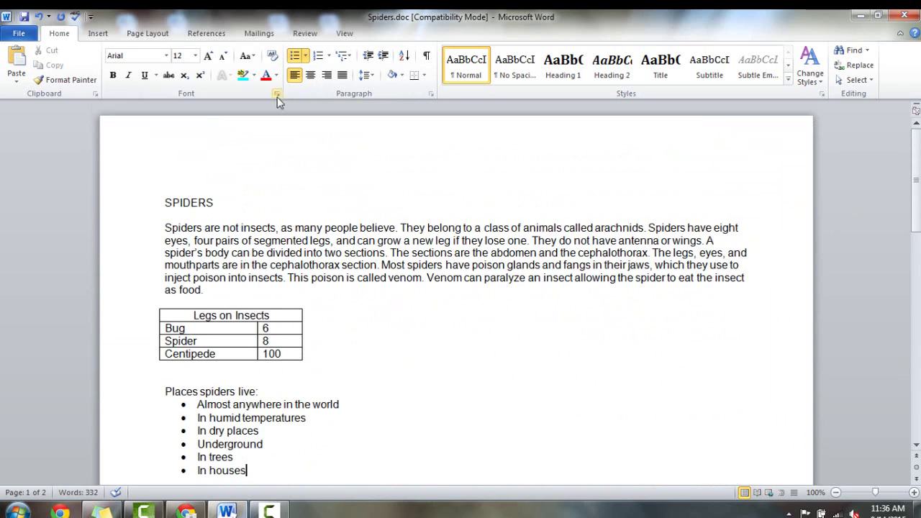
pyautogui.click(199, 177)
pyautogui.click(164, 201)
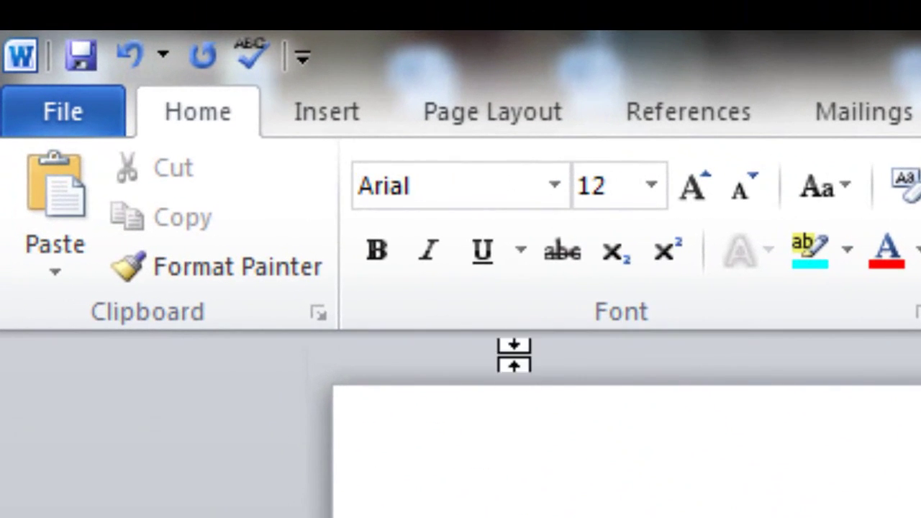
pyautogui.click(500, 111)
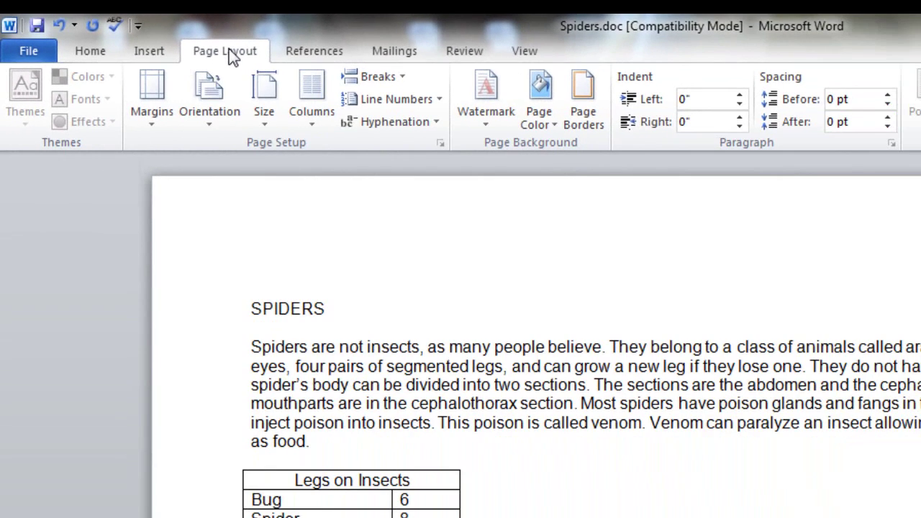
pyautogui.click(310, 128)
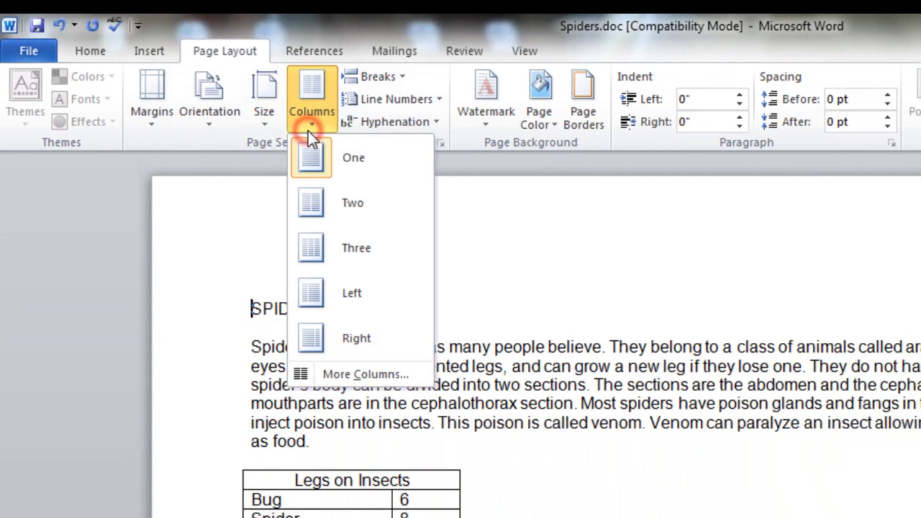
pyautogui.click(322, 215)
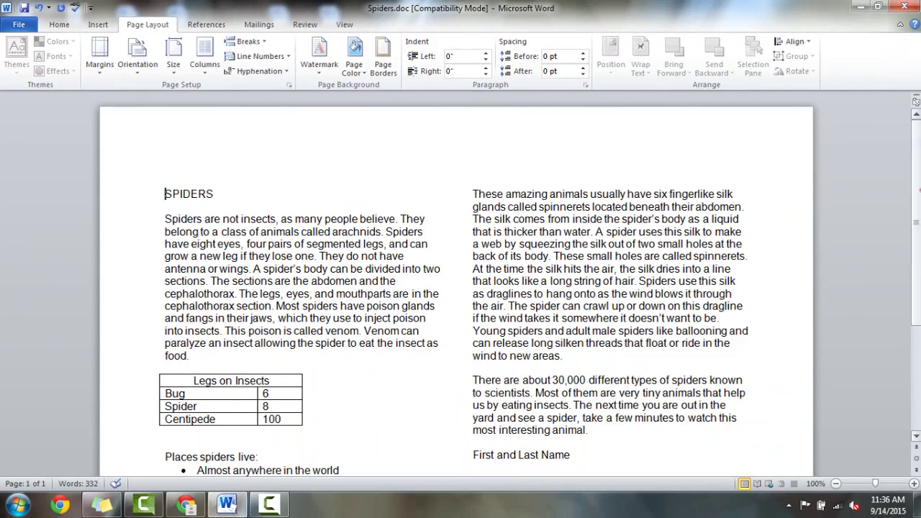
pyautogui.moveTo(918, 152)
pyautogui.mouseDown()
pyautogui.moveTo(918, 242)
pyautogui.moveTo(918, 158)
pyautogui.mouseUp()
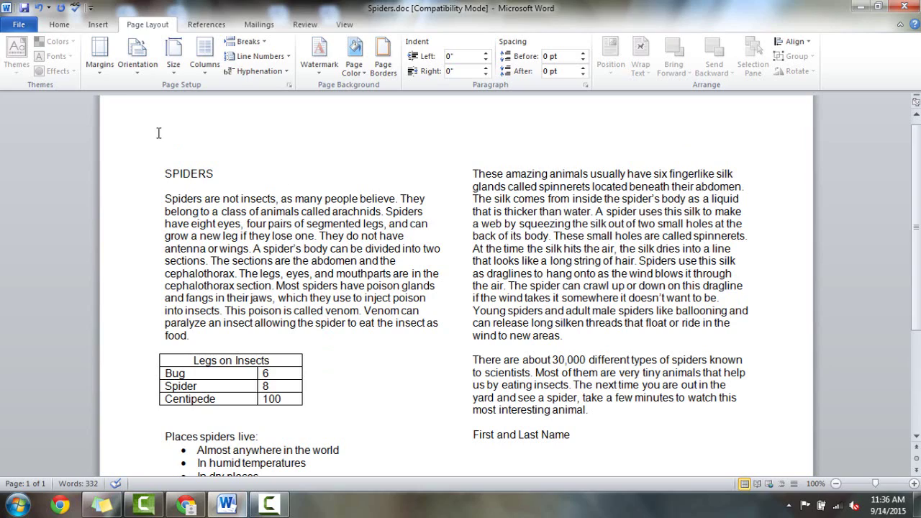
# Step: Indent the first line of the three body paragraphs beginning "Spiders are not insects", "These amazing animals" and "There are about 30,000"
pyautogui.click(59, 25)
pyautogui.click(98, 25)
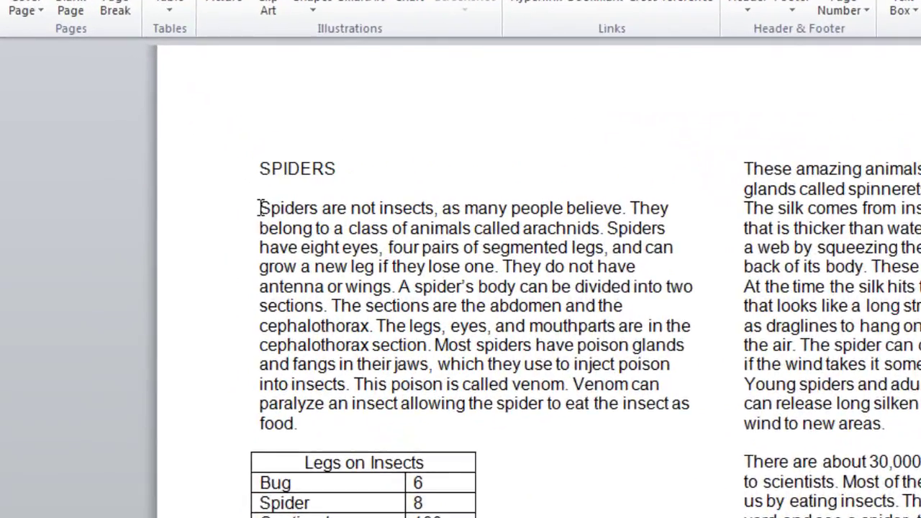
pyautogui.click(164, 198)
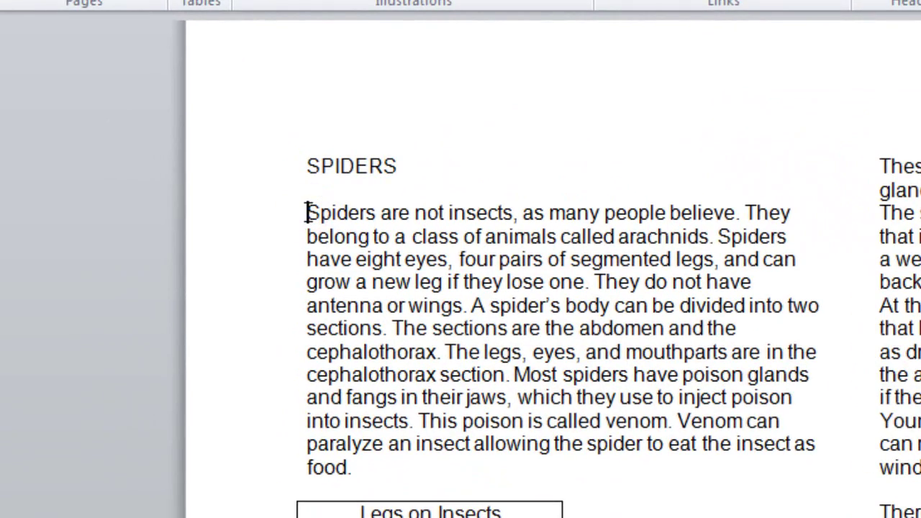
pyautogui.press('Tab')
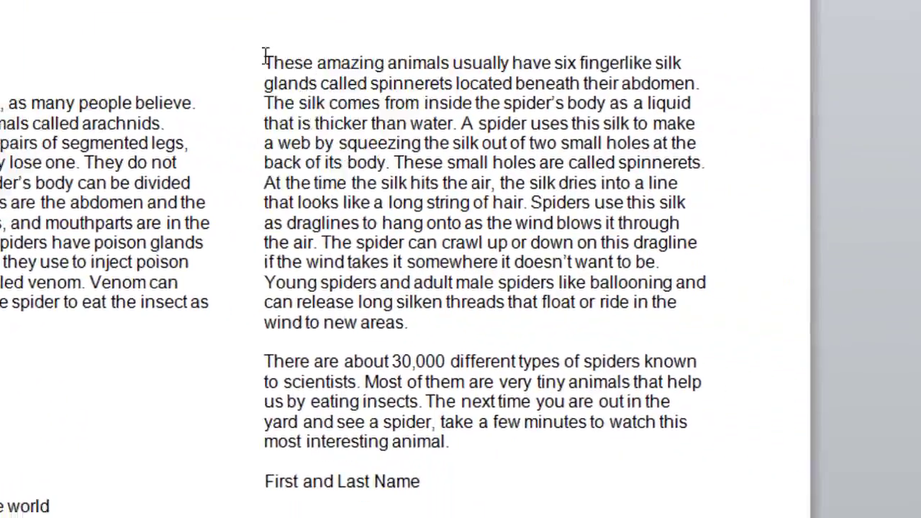
pyautogui.click(880, 166)
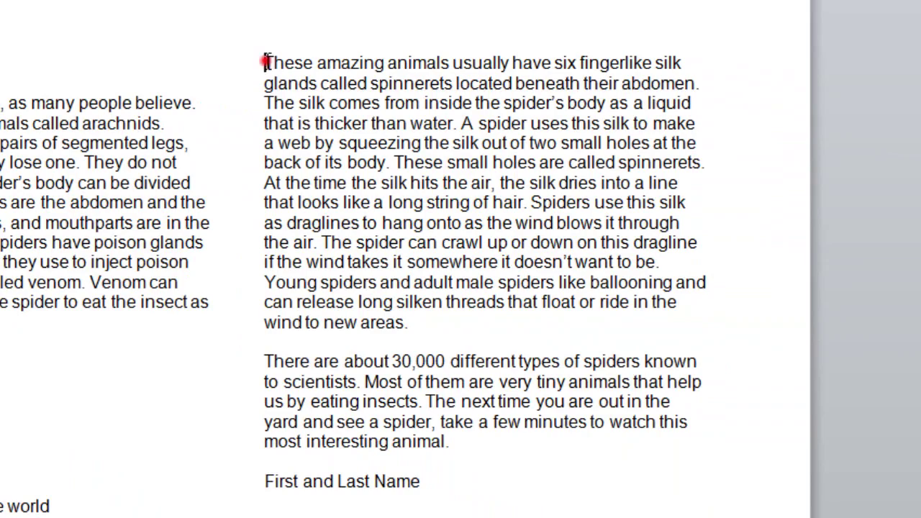
pyautogui.press('Tab')
pyautogui.click(263, 361)
pyautogui.press('Tab')
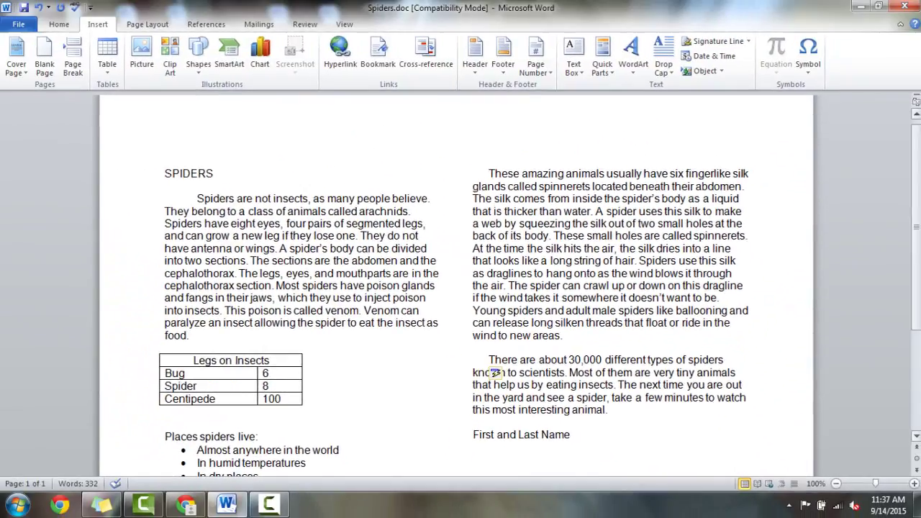
# Step: Apply the Title style to the SPIDERS heading
pyautogui.moveTo(916, 190)
pyautogui.mouseDown()
pyautogui.moveTo(916, 278)
pyautogui.moveTo(915, 191)
pyautogui.mouseUp()
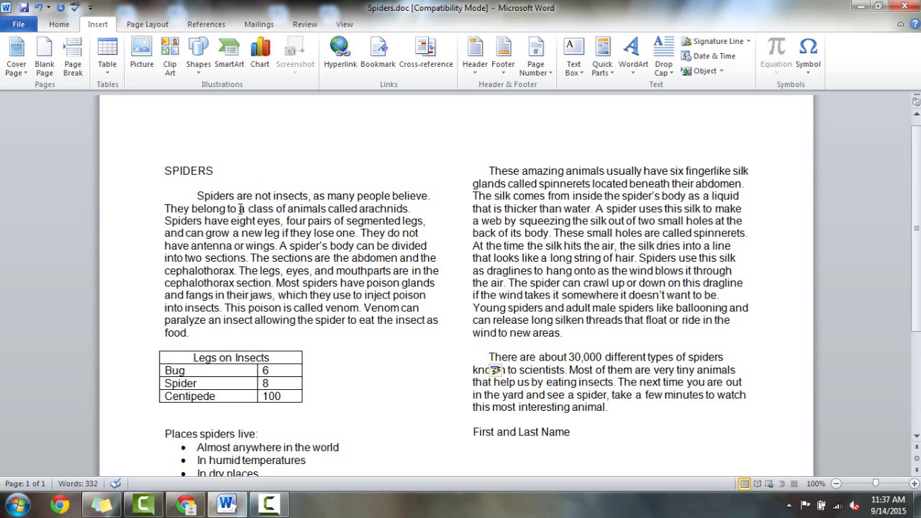
pyautogui.scroll(1, 241, 208)
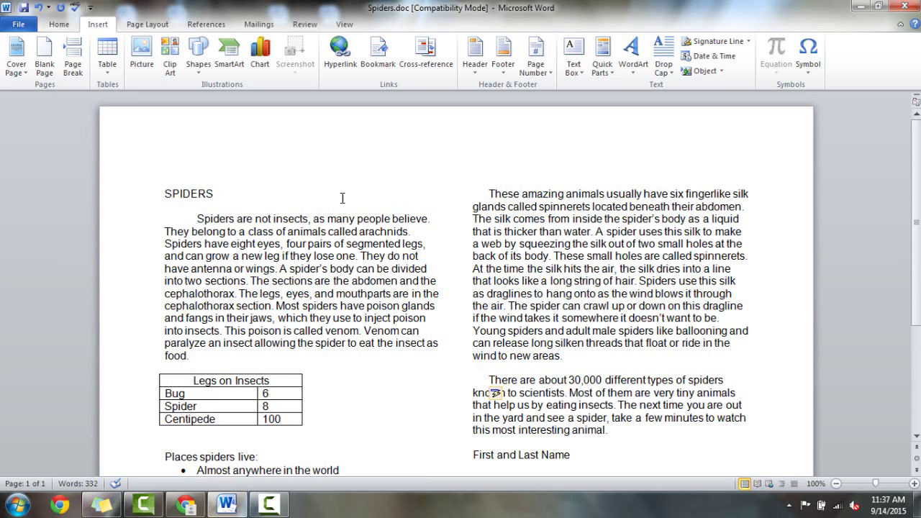
pyautogui.moveTo(221, 192); pyautogui.dragTo(156, 186)
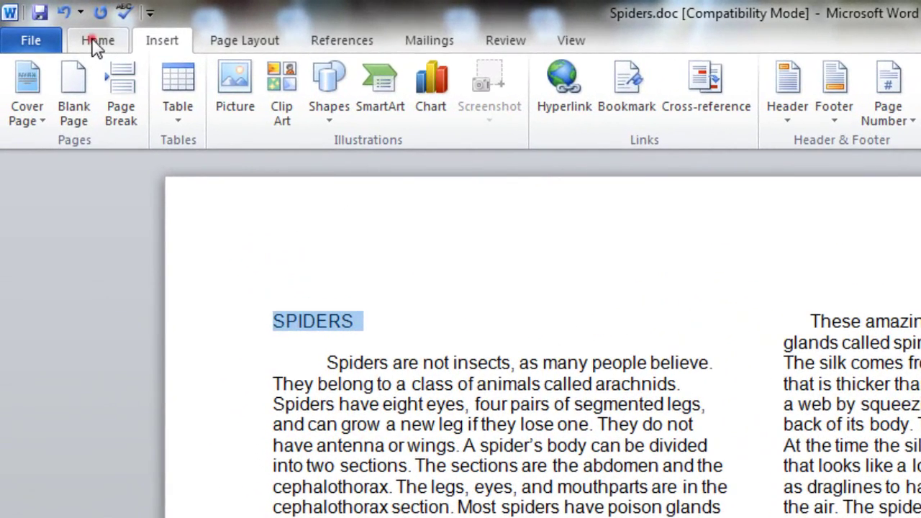
pyautogui.click(97, 42)
pyautogui.click(380, 324)
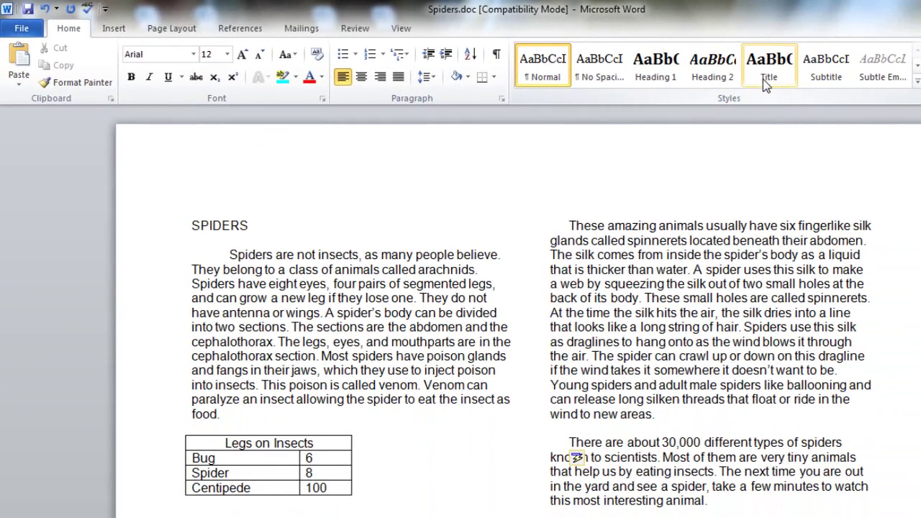
pyautogui.moveTo(252, 228); pyautogui.dragTo(188, 225)
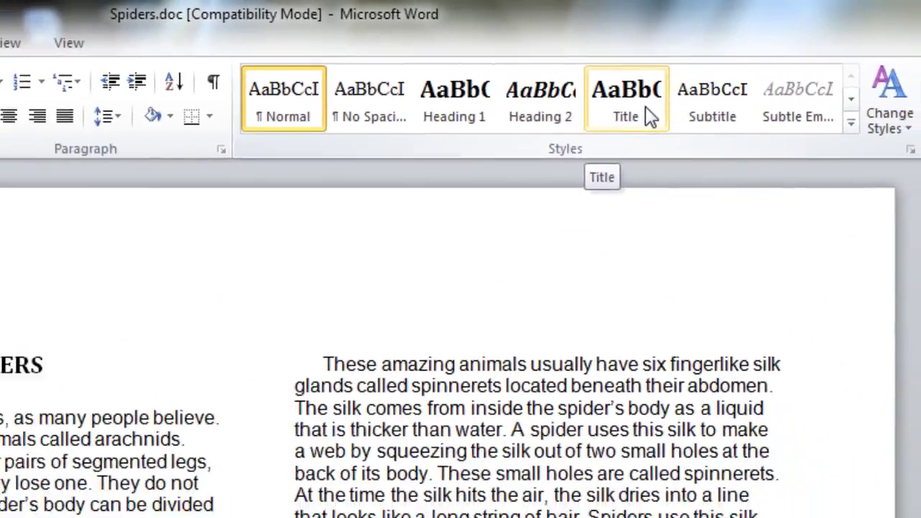
pyautogui.click(619, 152)
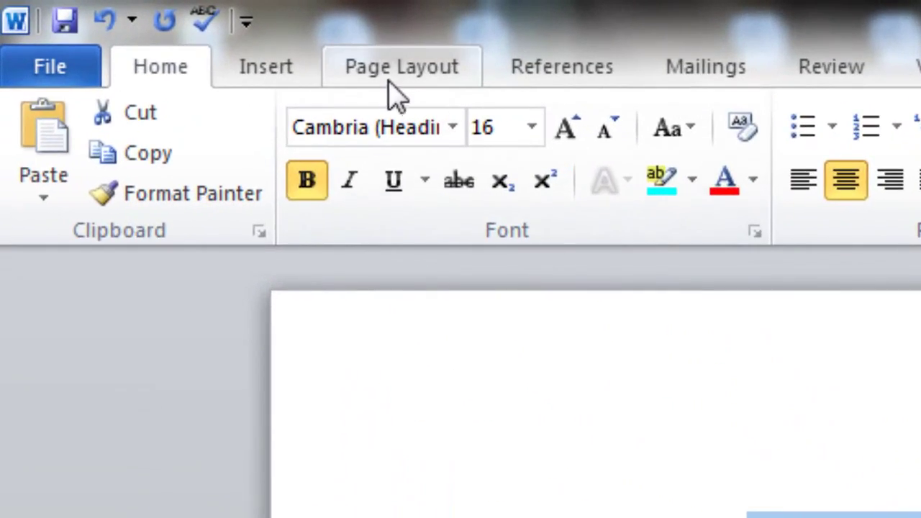
# Step: Open the page border settings and look through the line style, color and width choices
pyautogui.click(185, 31)
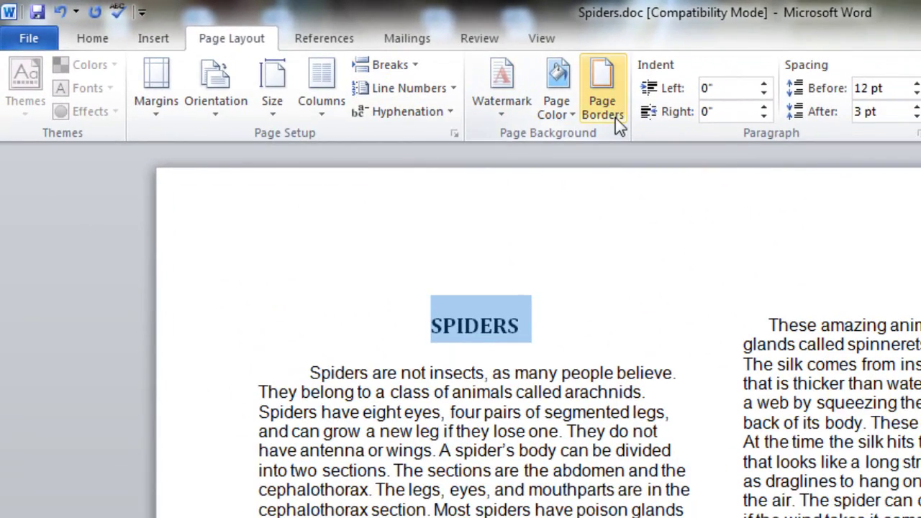
pyautogui.click(615, 121)
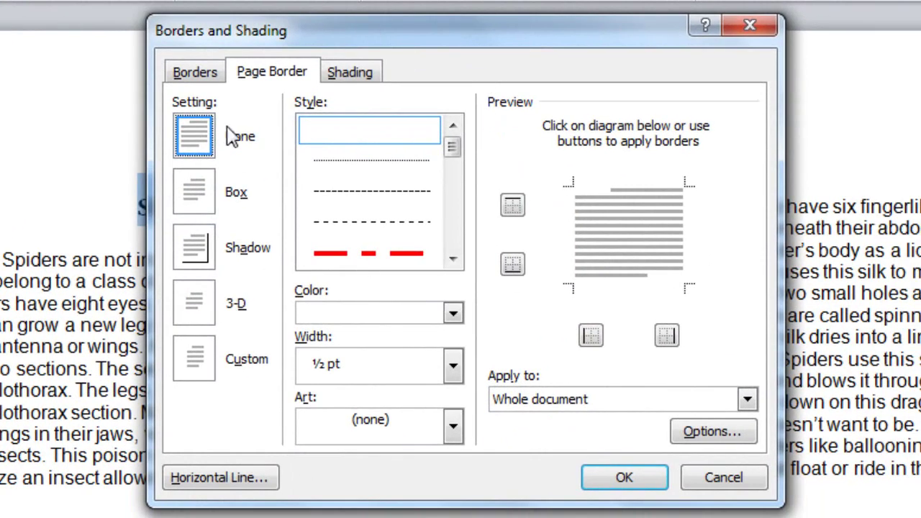
pyautogui.moveTo(453, 150)
pyautogui.mouseDown()
pyautogui.moveTo(459, 193)
pyautogui.moveTo(455, 148)
pyautogui.mouseUp()
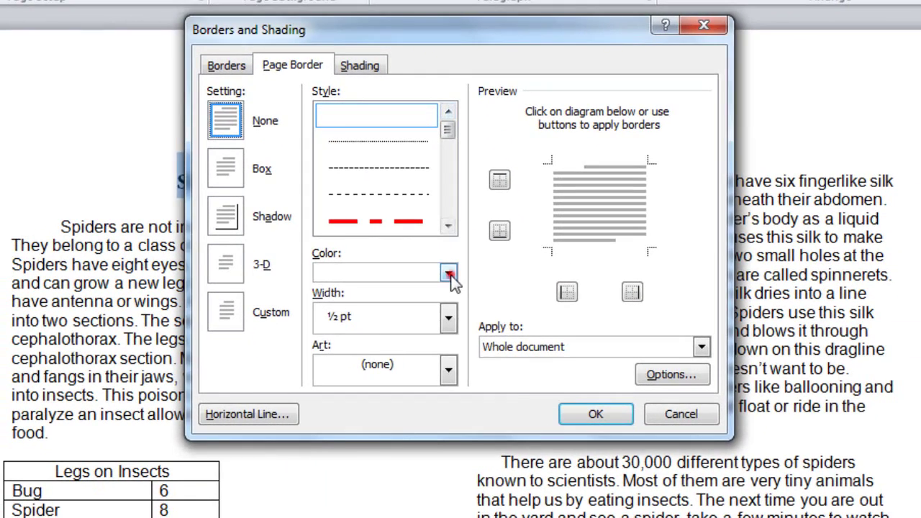
pyautogui.click(450, 283)
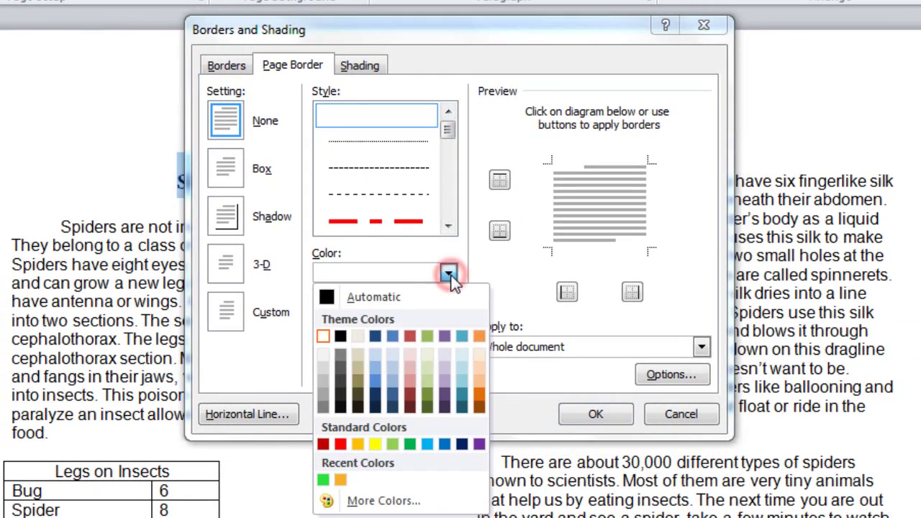
pyautogui.click(449, 282)
pyautogui.click(448, 317)
pyautogui.click(447, 317)
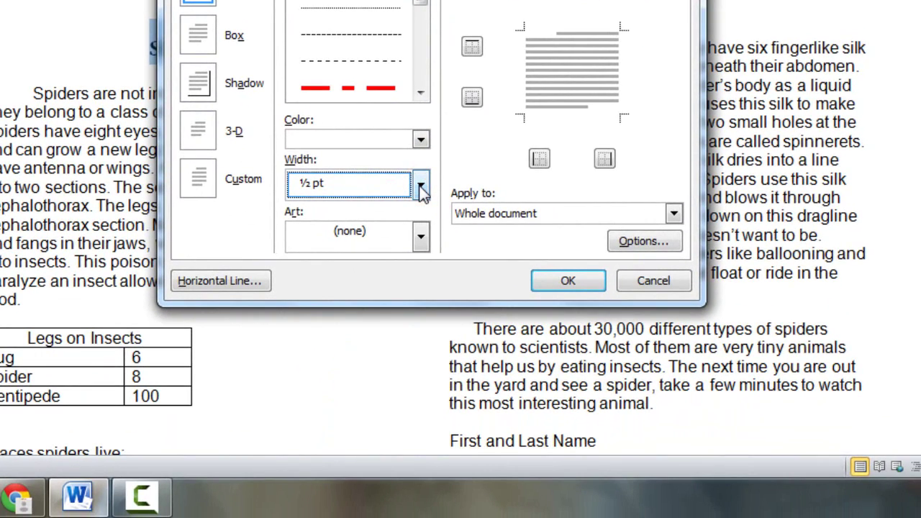
# Step: Browse the art page borders and try the lined design with round corner ornaments
pyautogui.click(420, 238)
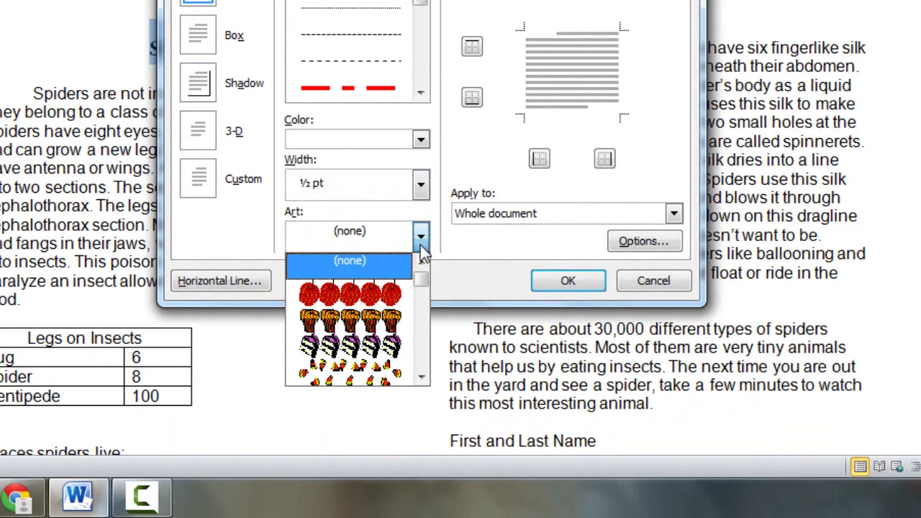
pyautogui.moveTo(429, 287); pyautogui.dragTo(426, 313)
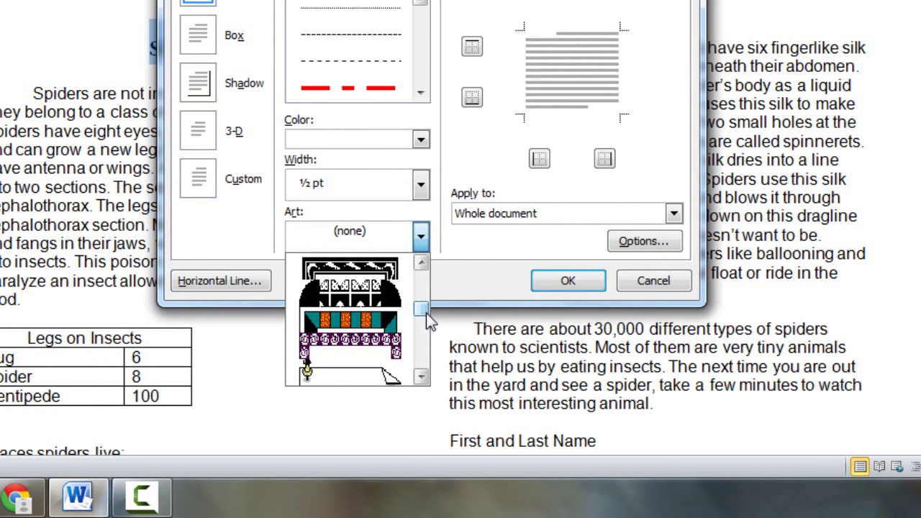
pyautogui.moveTo(426, 312); pyautogui.dragTo(426, 288)
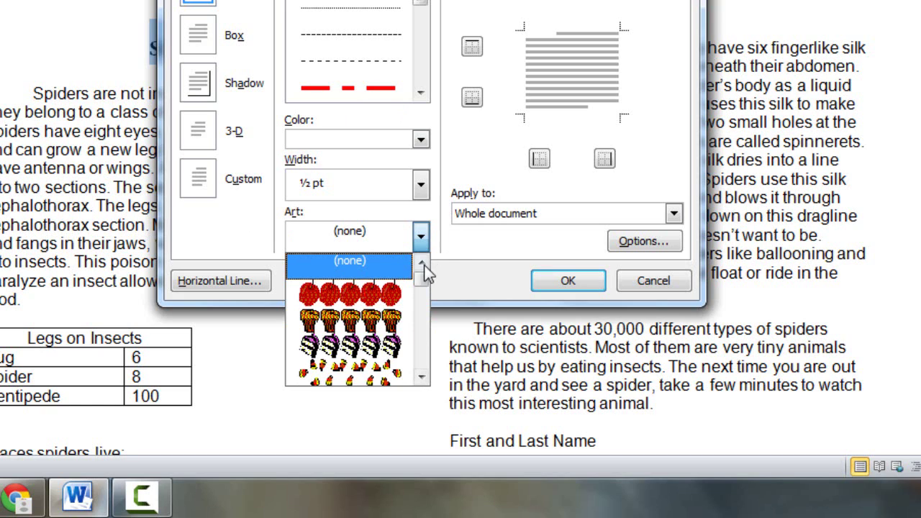
pyautogui.moveTo(423, 280); pyautogui.dragTo(426, 324)
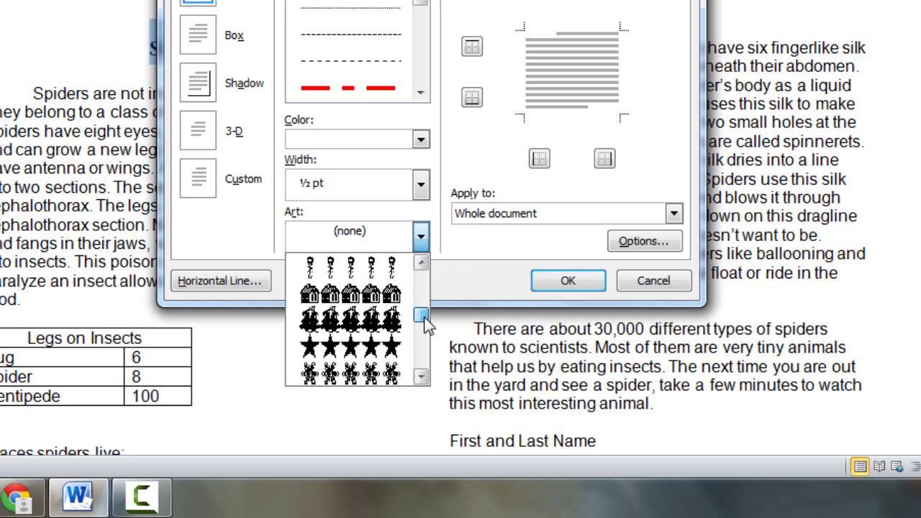
pyautogui.click(421, 377)
pyautogui.click(421, 377)
pyautogui.click(421, 377)
pyautogui.click(421, 377)
pyautogui.click(421, 377)
pyautogui.click(421, 377)
pyautogui.click(421, 377)
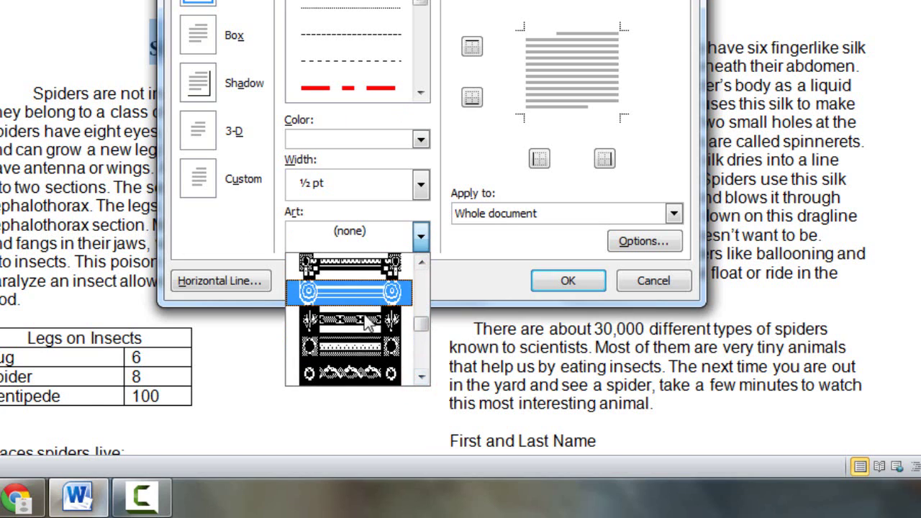
pyautogui.moveTo(422, 324)
pyautogui.mouseDown()
pyautogui.moveTo(426, 344)
pyautogui.moveTo(420, 328)
pyautogui.mouseUp()
pyautogui.click(392, 323)
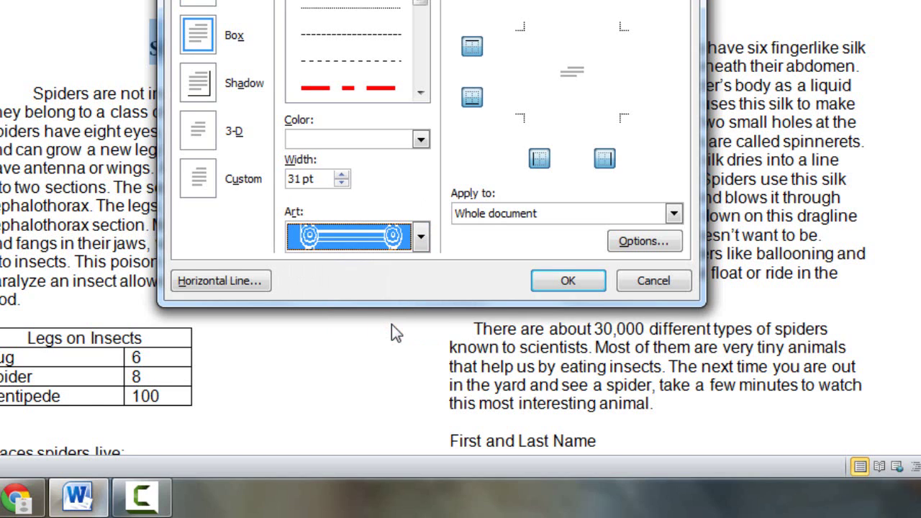
# Step: Apply the gray diamond art as a 12 pt box page border around the whole document
pyautogui.click(436, 272)
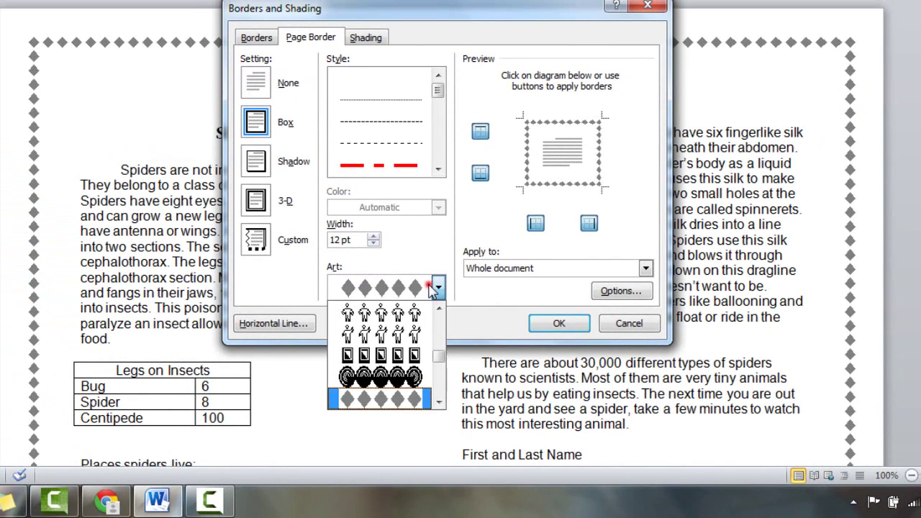
pyautogui.click(383, 400)
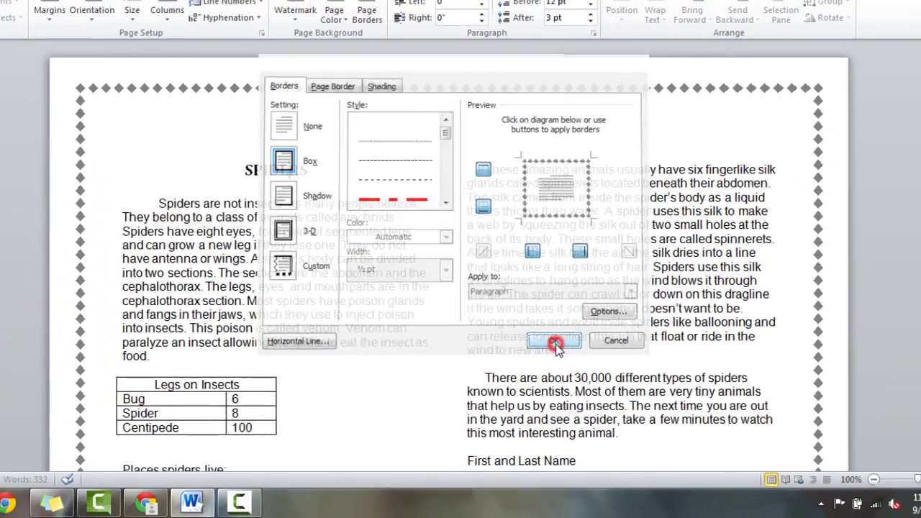
pyautogui.click(559, 323)
pyautogui.scroll(-5, 460, 288)
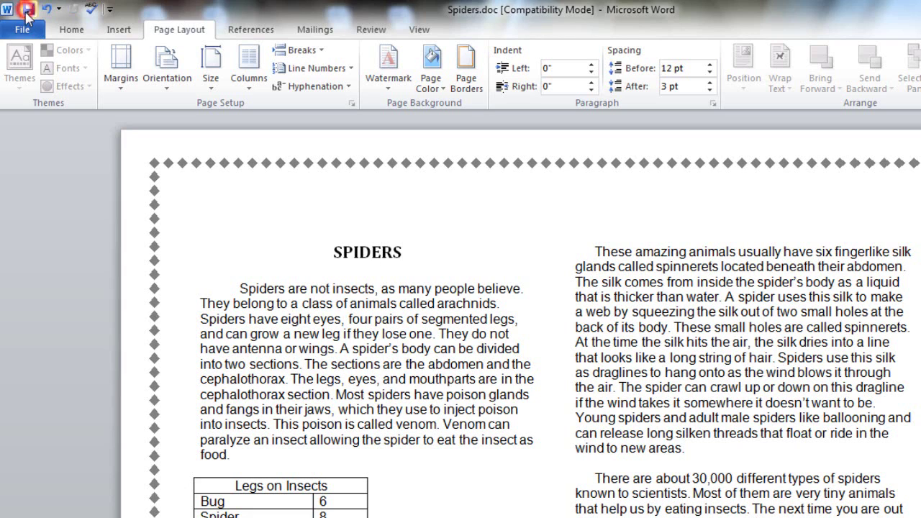
# Step: Review the print settings and preview, raising the copies to 2 and back to 1, and return to the document without printing
pyautogui.click(25, 33)
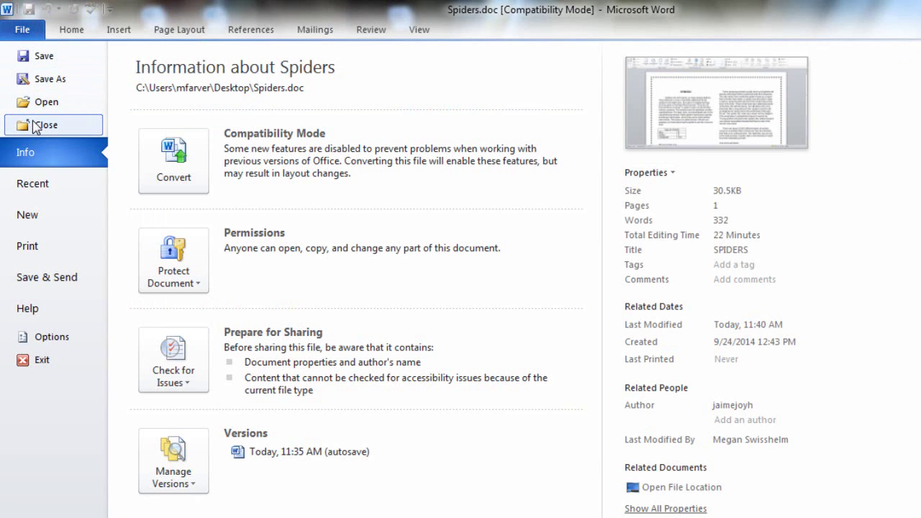
pyautogui.click(32, 247)
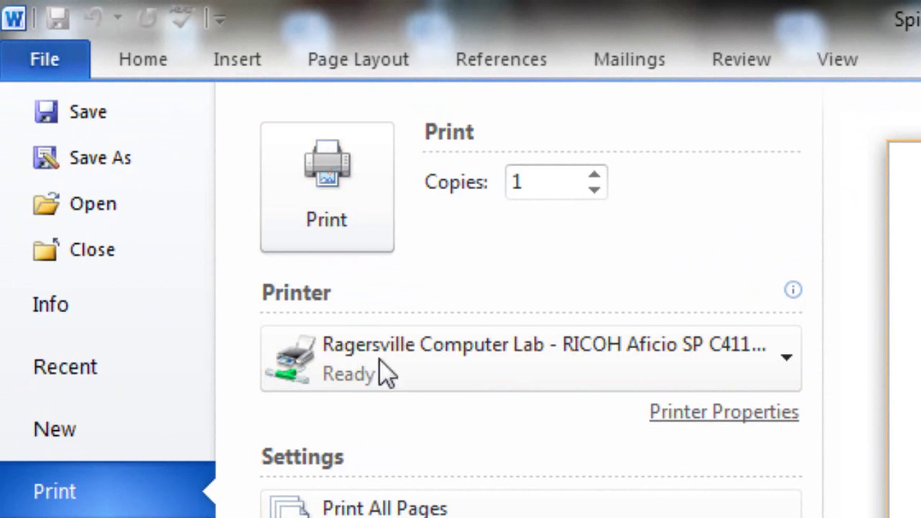
pyautogui.moveTo(571, 364)
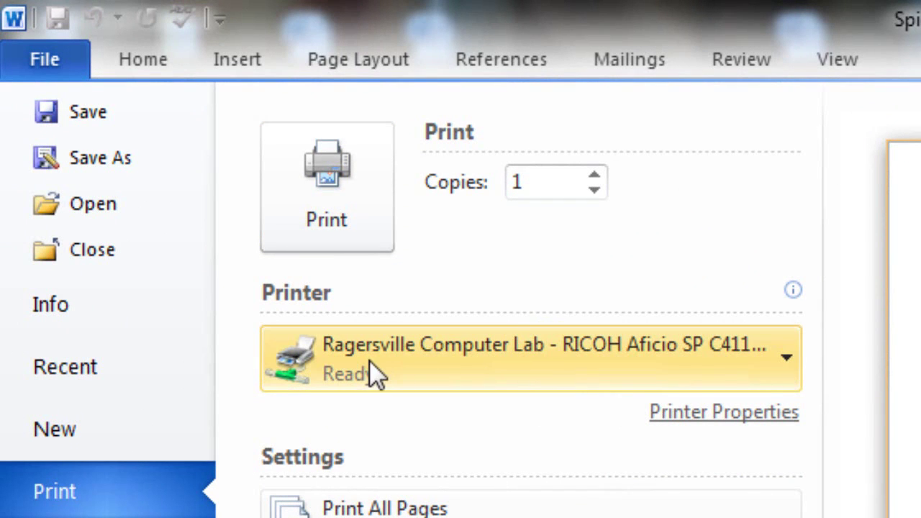
pyautogui.moveTo(346, 362)
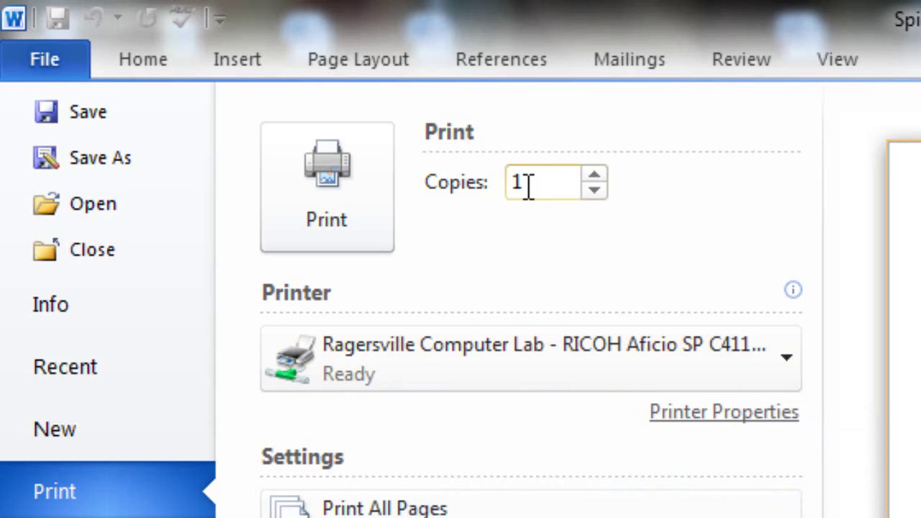
pyautogui.click(594, 174)
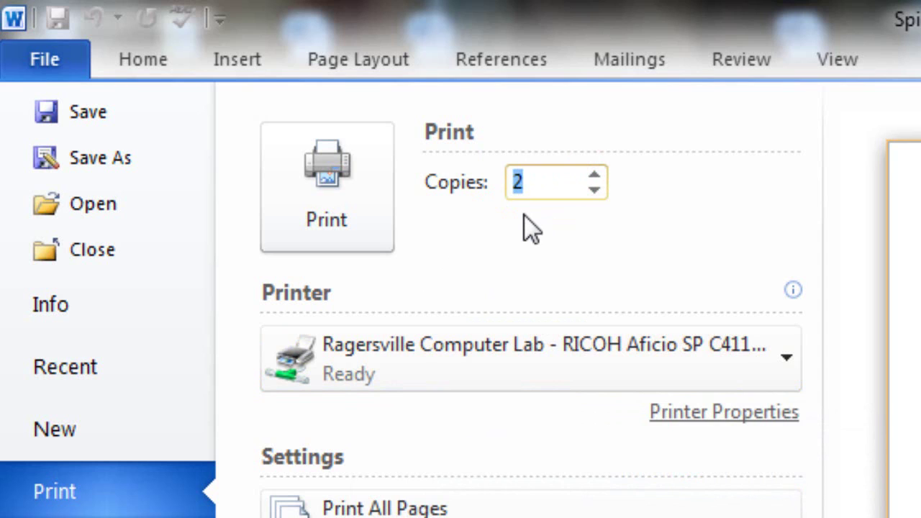
pyautogui.click(591, 191)
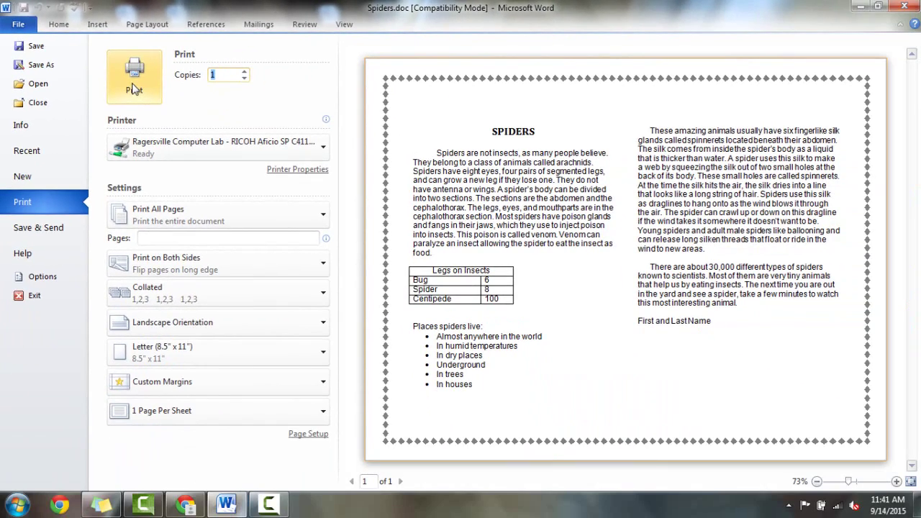
pyautogui.click(58, 23)
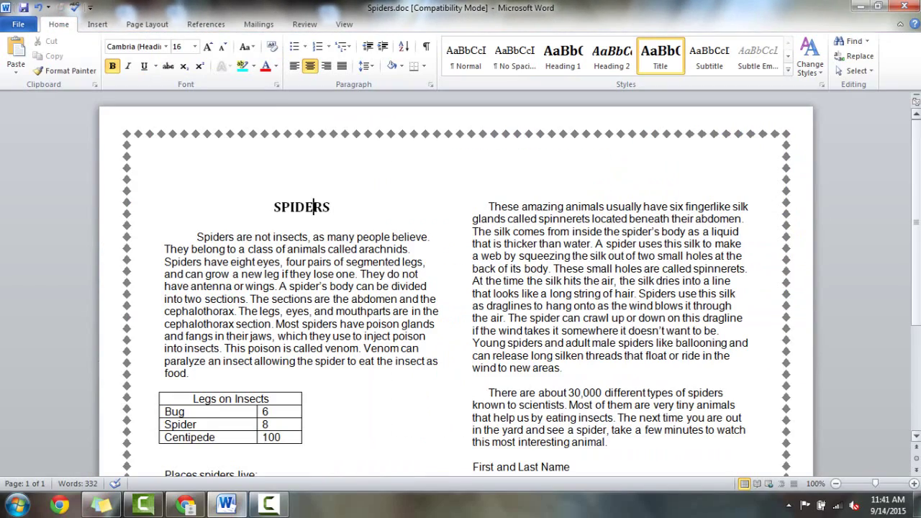